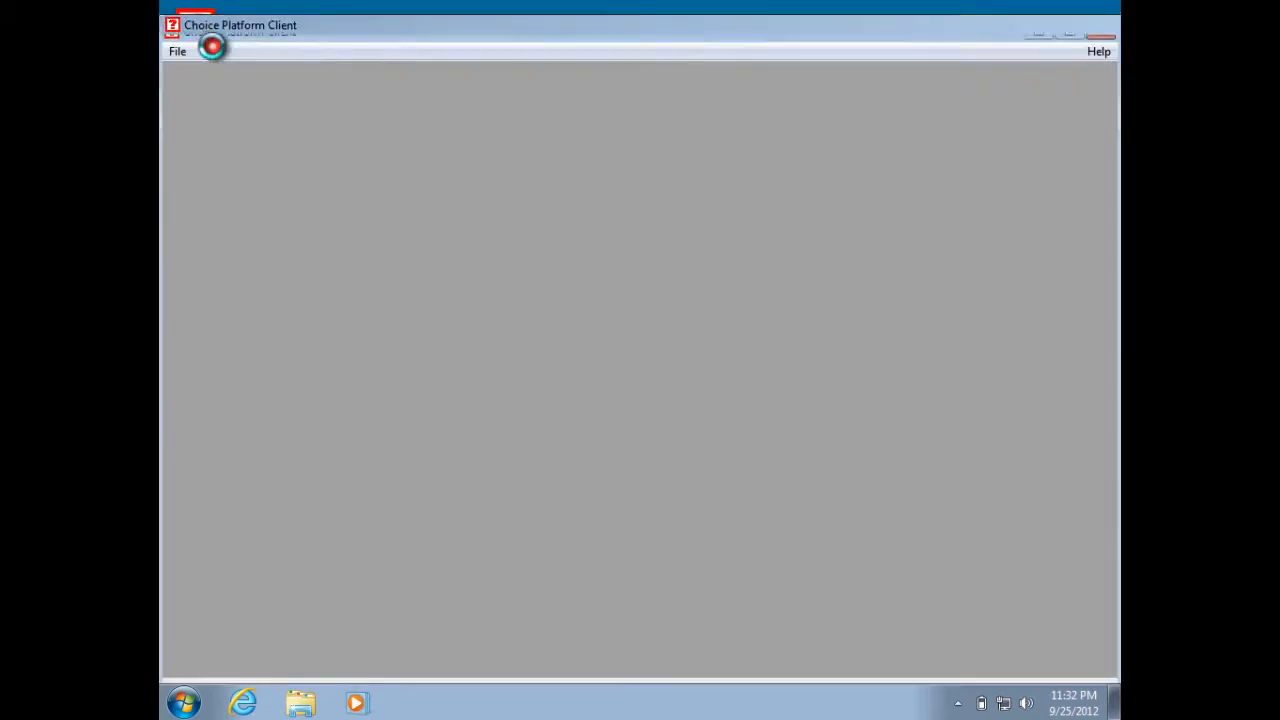
# Log in to Choice Platform Client with the account password.
pyautogui.click(577, 380)
pyautogui.write('********')
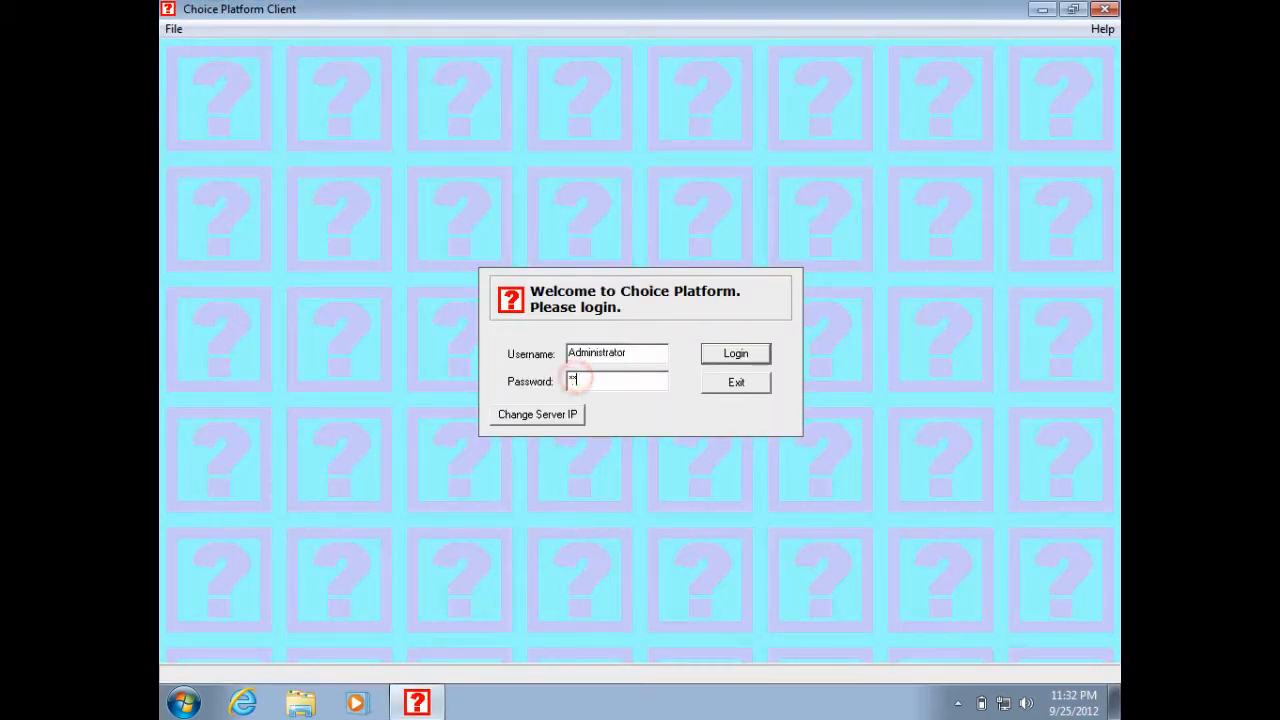
pyautogui.press('Return')
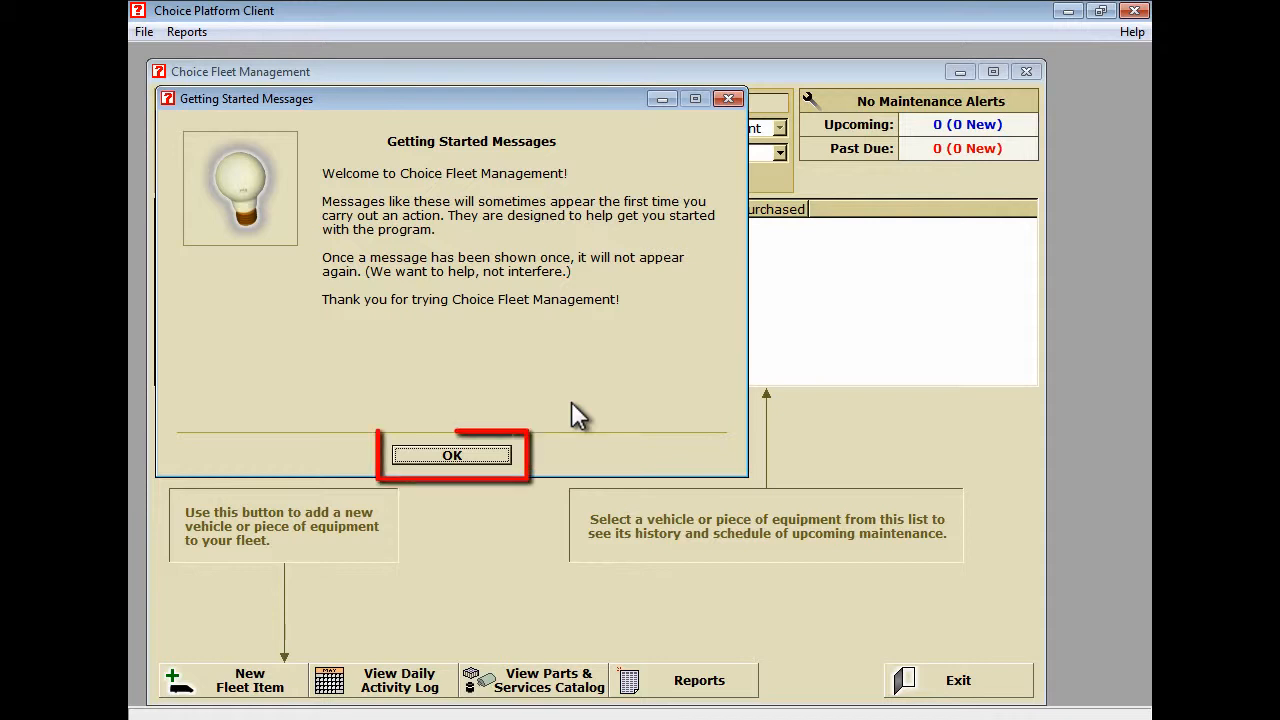
# Dismiss the Getting Started message and begin adding a new fleet item.
pyautogui.click(461, 455)
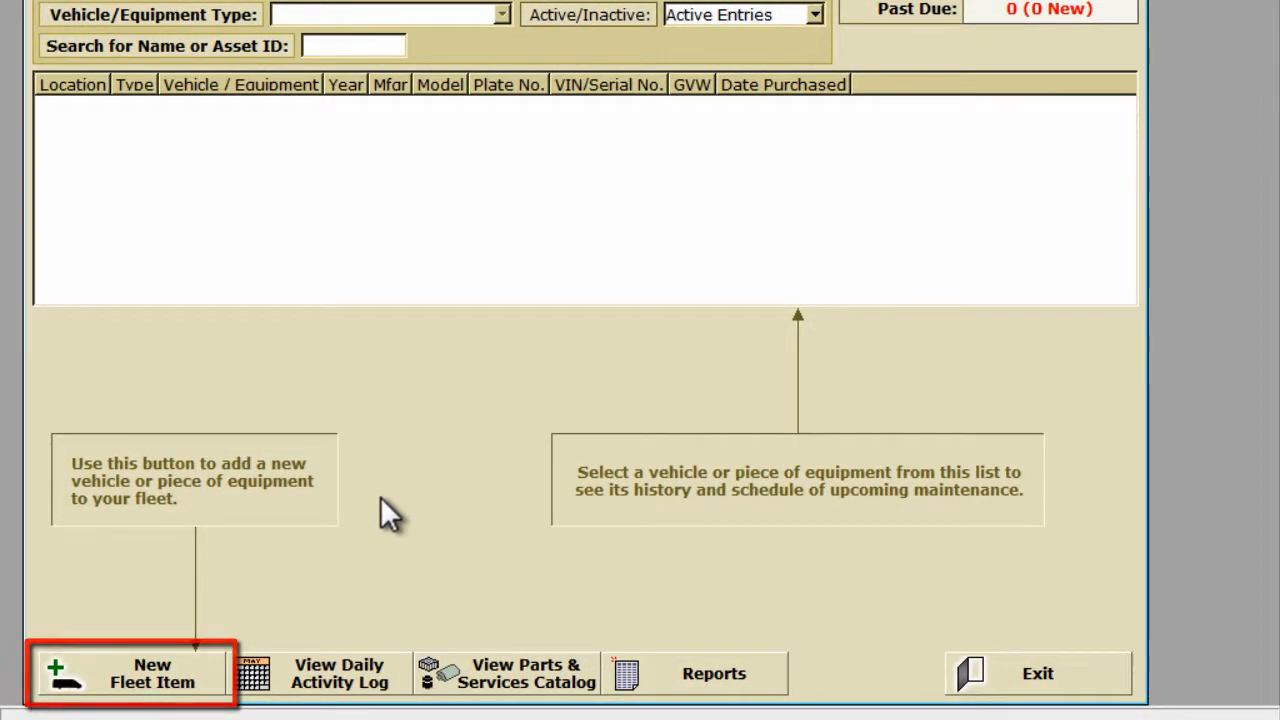
pyautogui.click(185, 674)
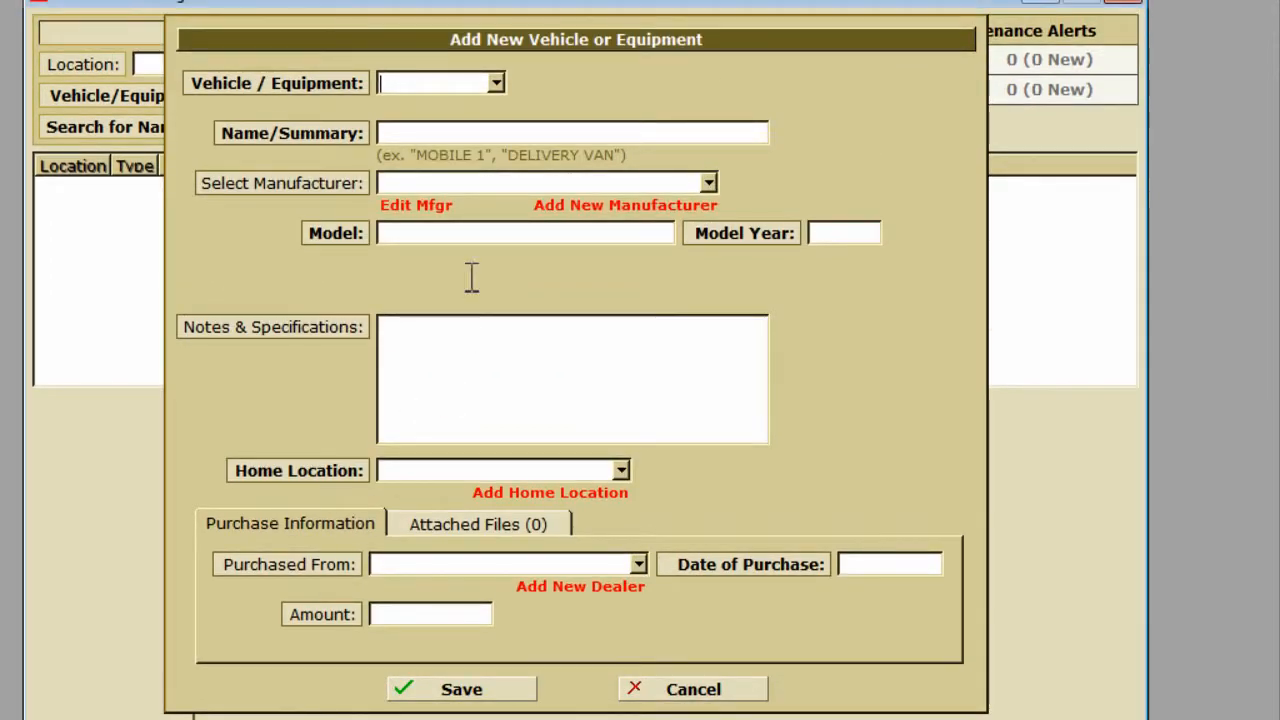
# Set the new fleet item to Vehicle and dismiss the Customizable Lists tip.
pyautogui.click(496, 23)
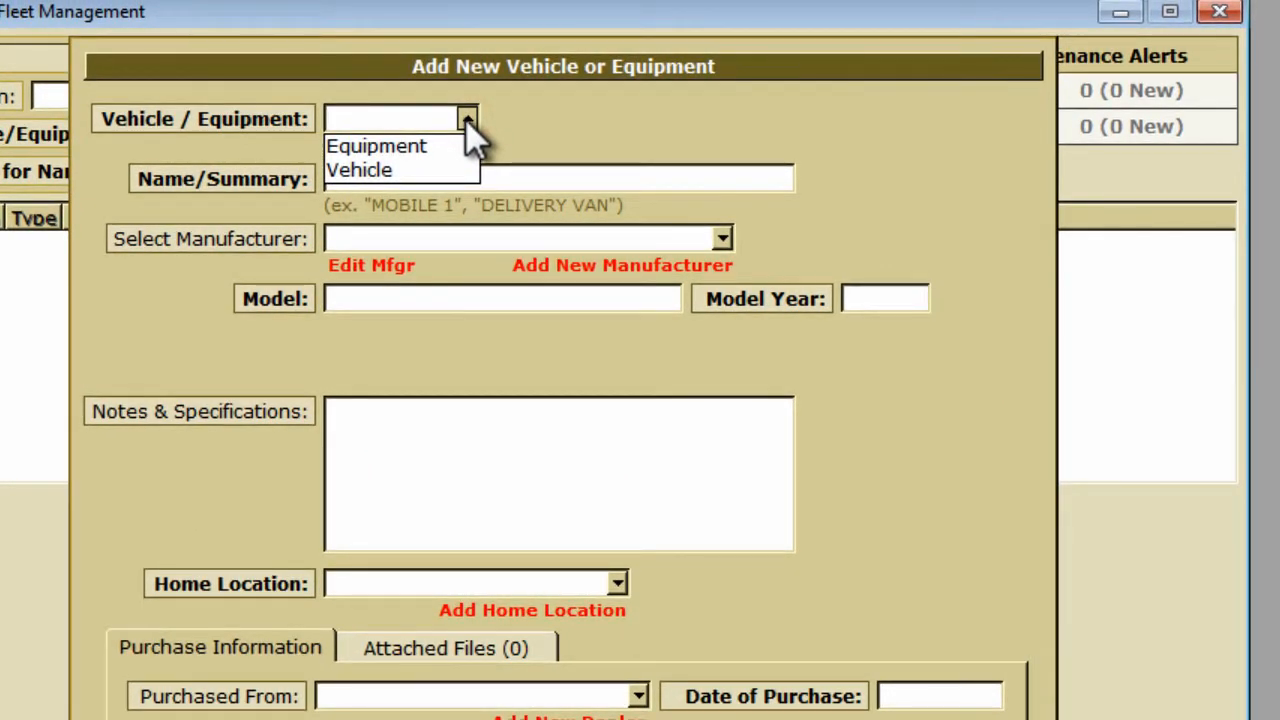
pyautogui.click(470, 171)
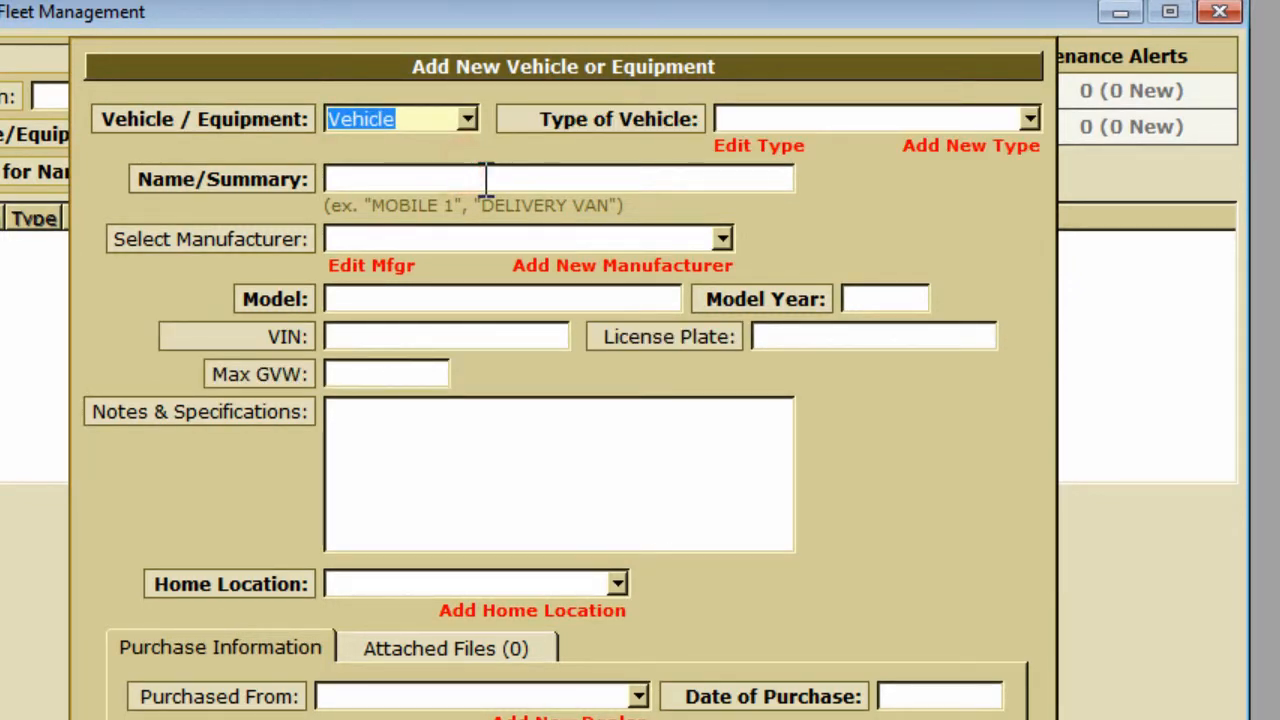
pyautogui.click(1029, 119)
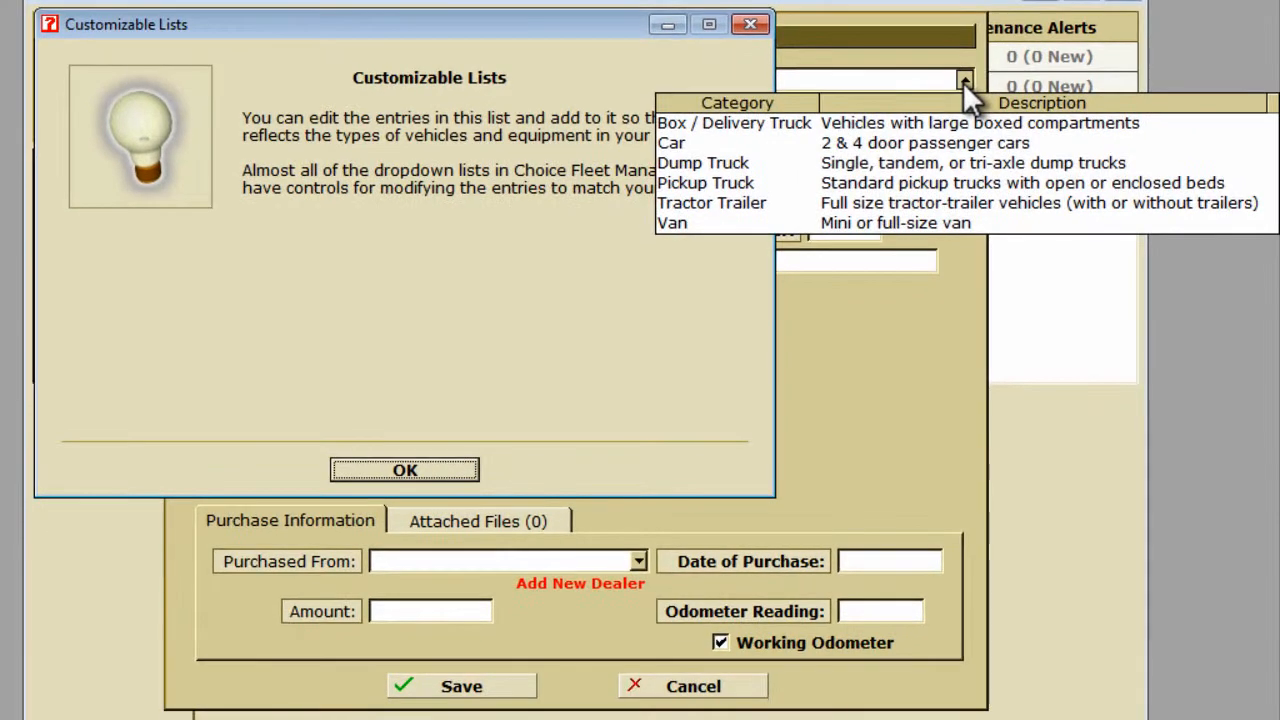
pyautogui.click(690, 341)
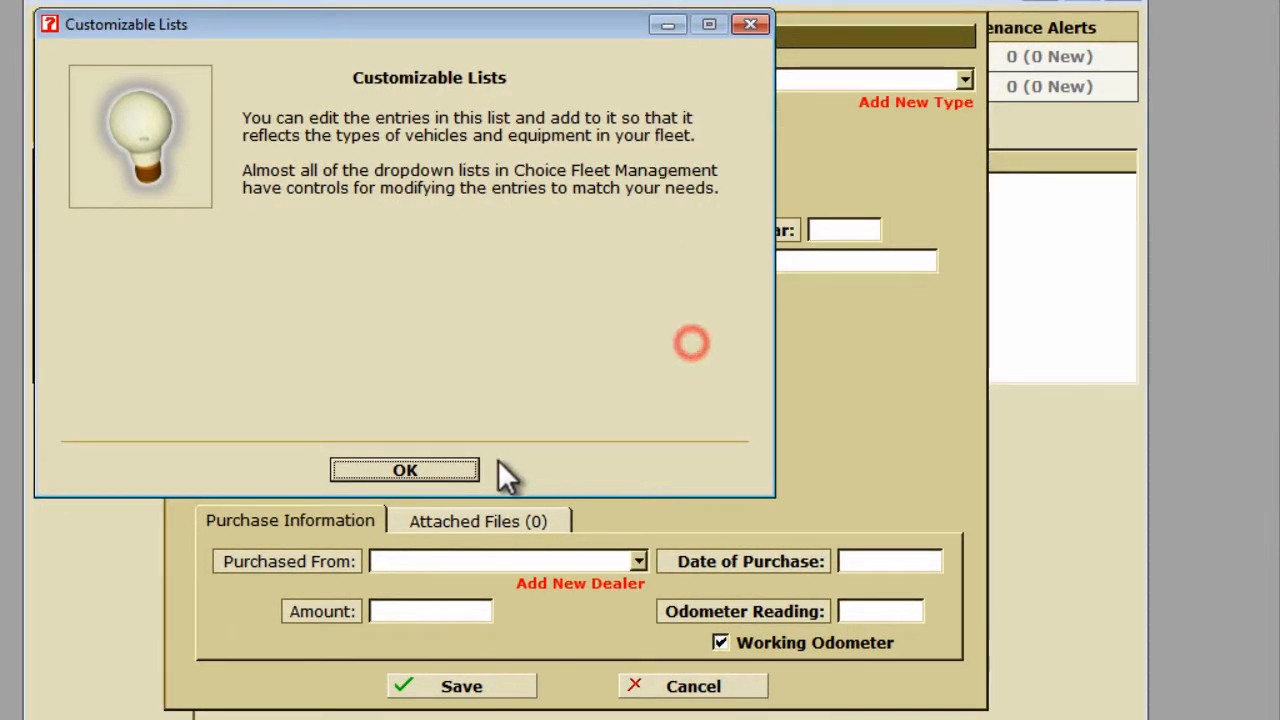
pyautogui.click(406, 468)
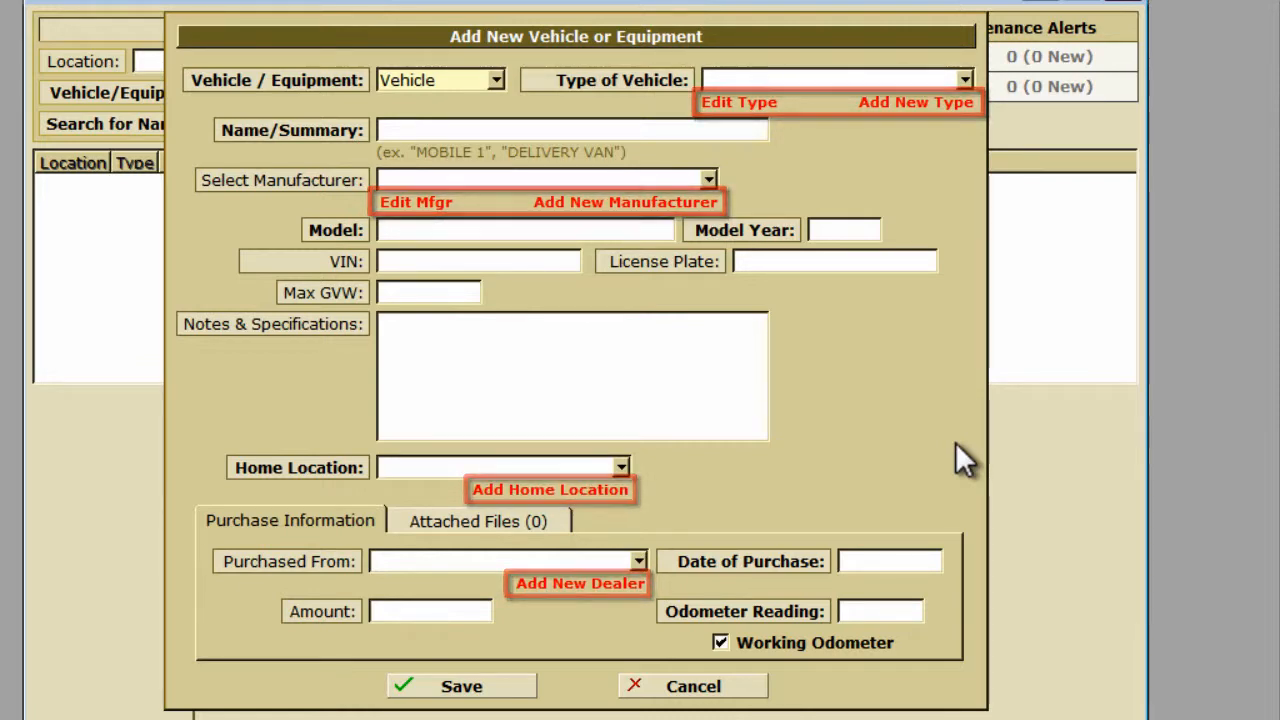
# Choose Pickup Truck as the Type of Vehicle.
pyautogui.click(964, 80)
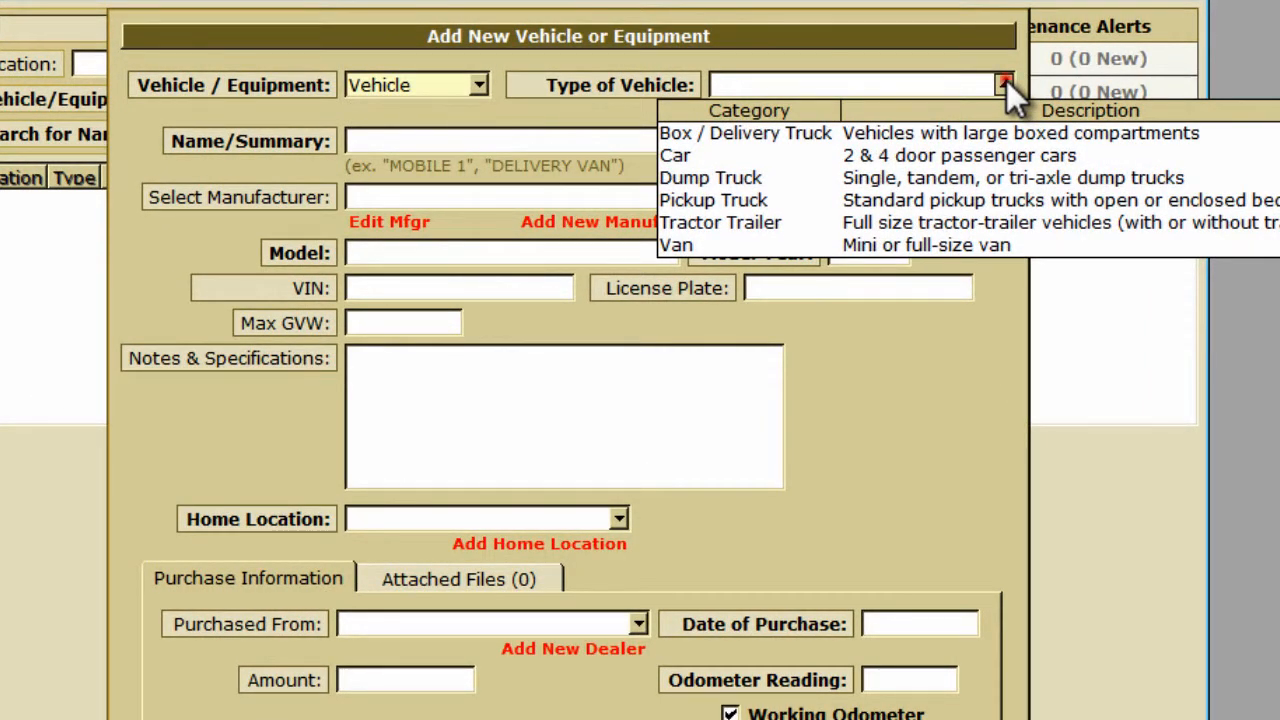
pyautogui.click(1005, 83)
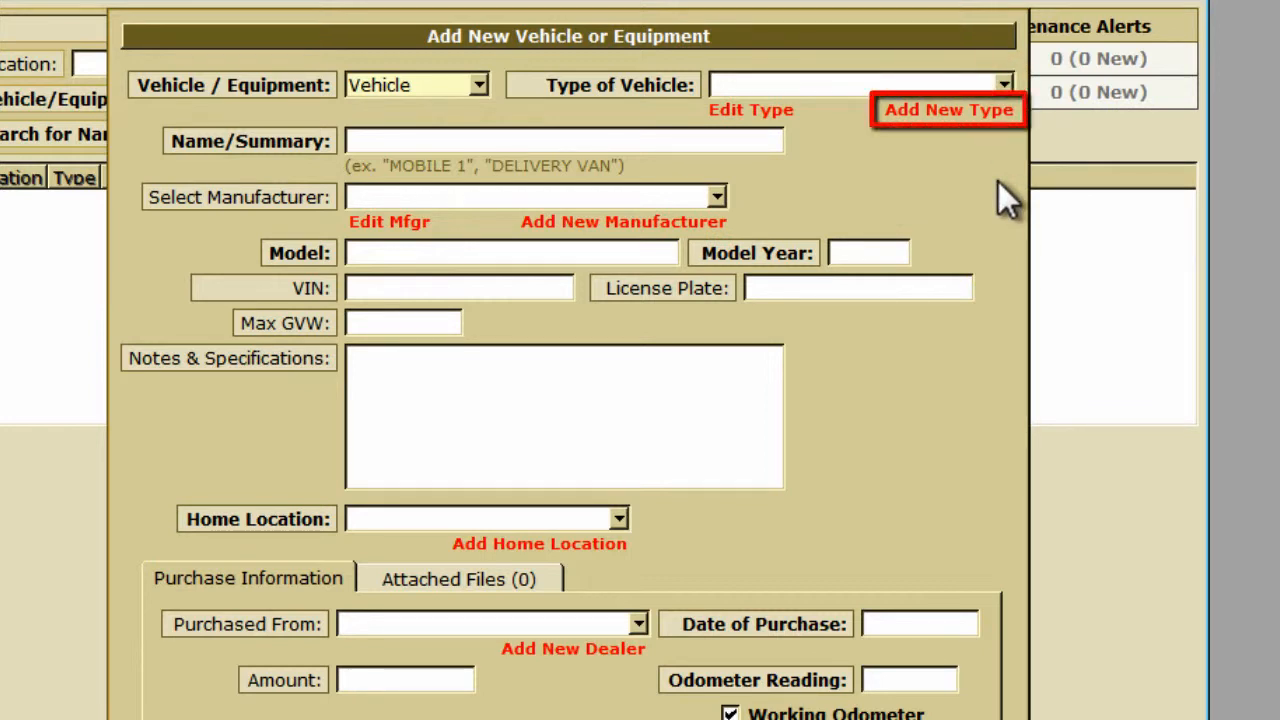
pyautogui.click(1005, 83)
pyautogui.click(818, 200)
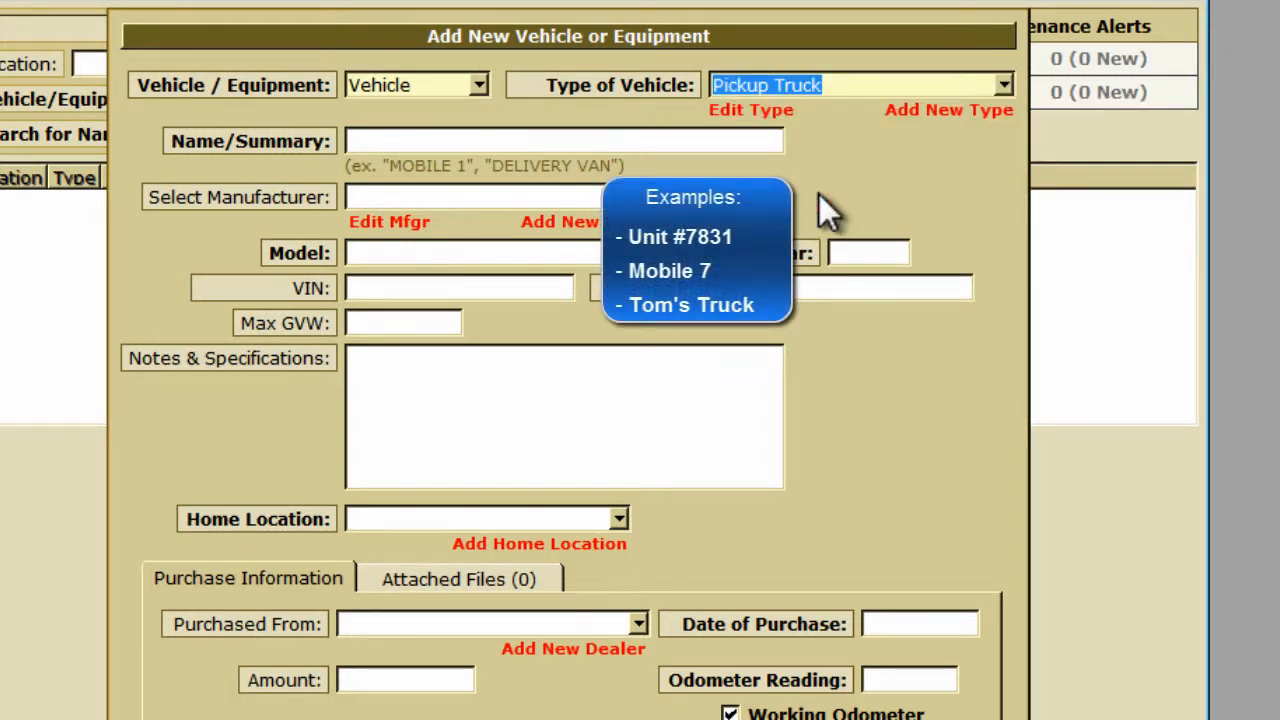
# Enter Mobile 1, a 2007 Ford F-150, VIN 123456789, license plate ABC 123.
pyautogui.click(645, 140)
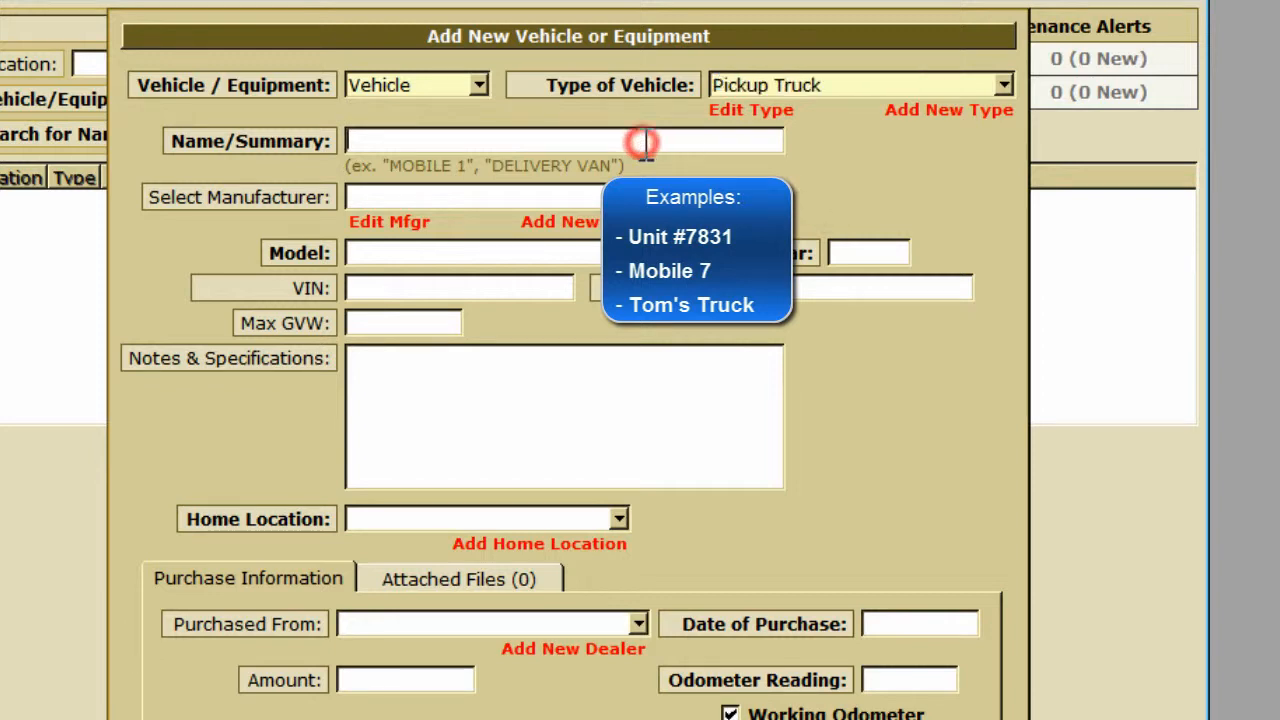
pyautogui.write('Mobile 1')
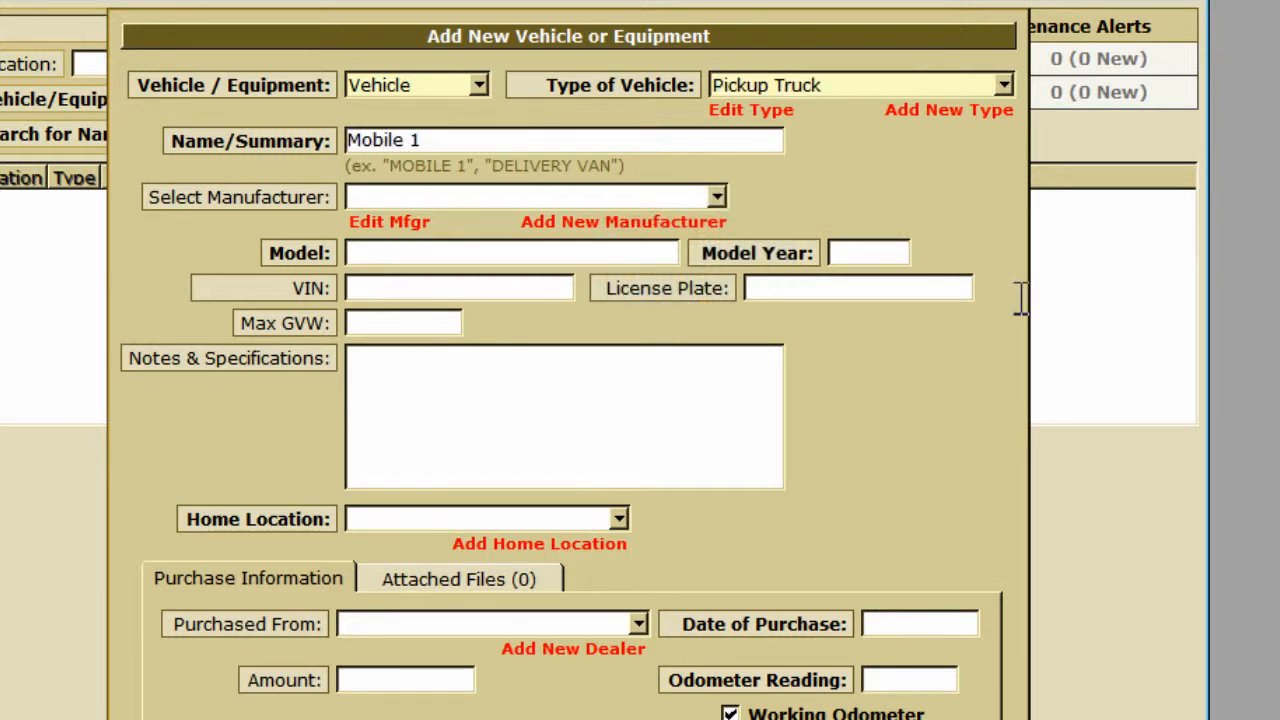
pyautogui.press('Tab')
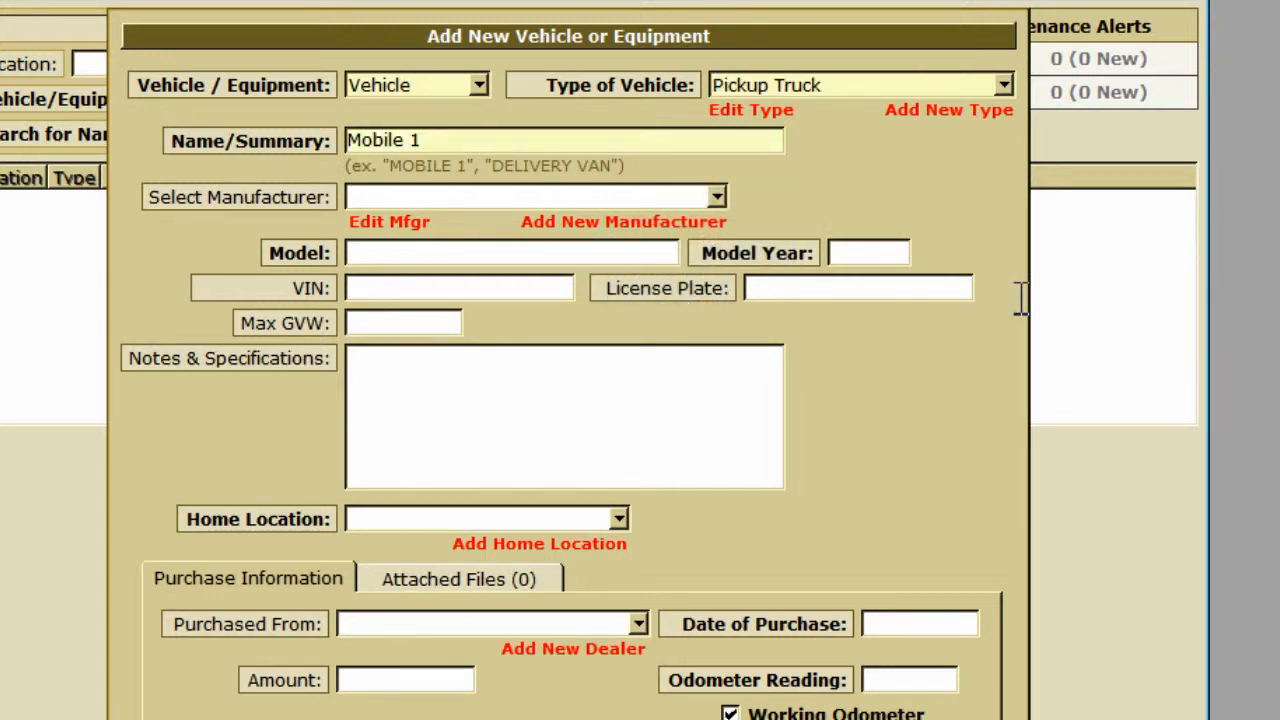
pyautogui.write('Ford')
pyautogui.press('Tab')
pyautogui.write('F-150')
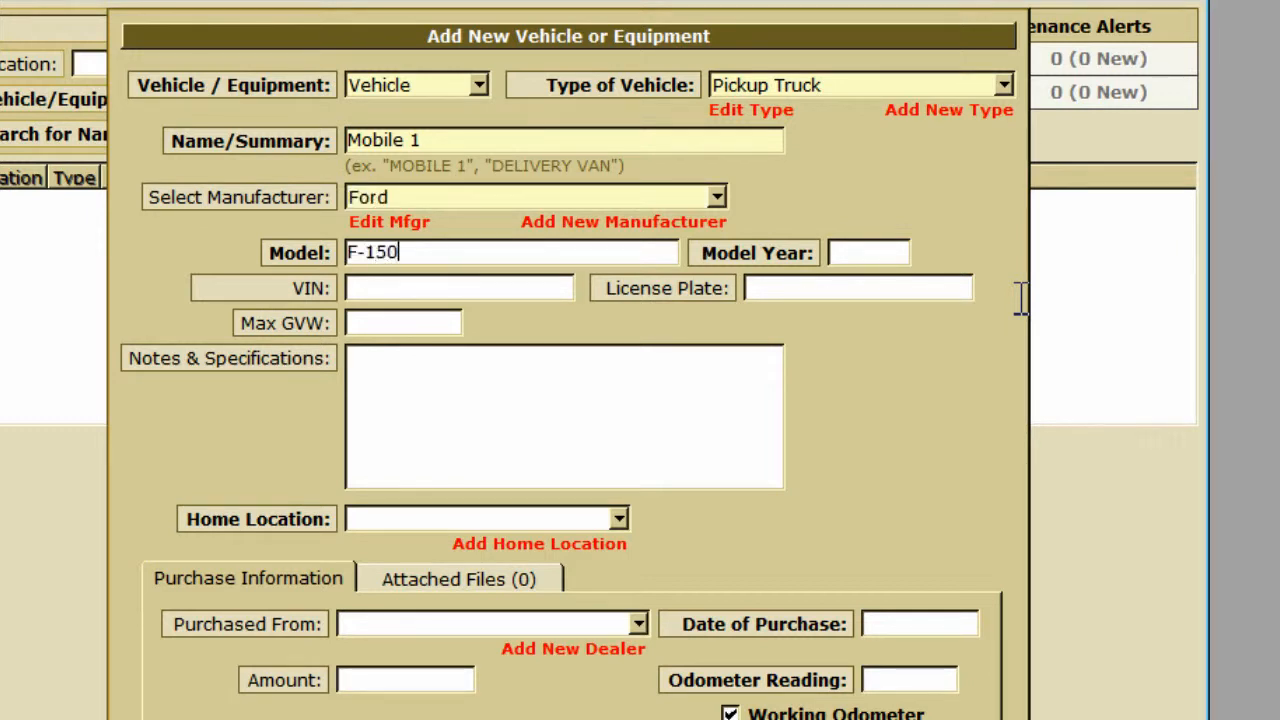
pyautogui.press('Tab')
pyautogui.write('2007')
pyautogui.press('Tab')
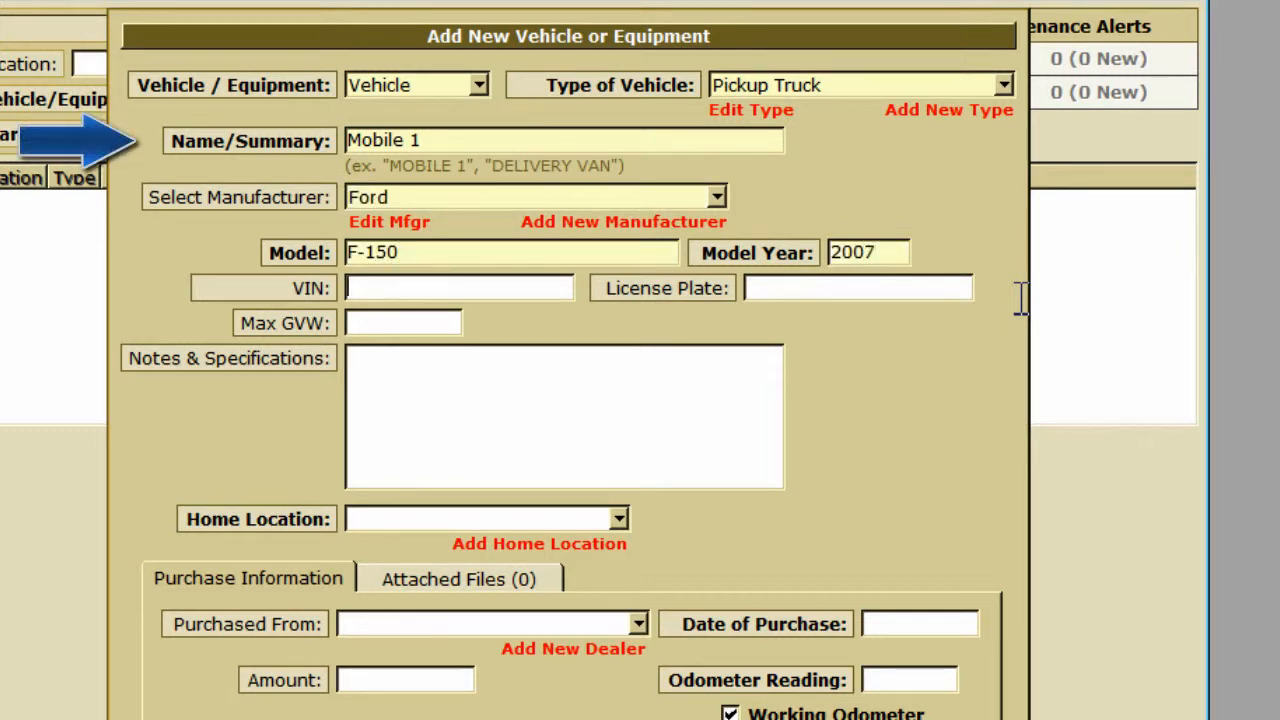
pyautogui.write('123456789')
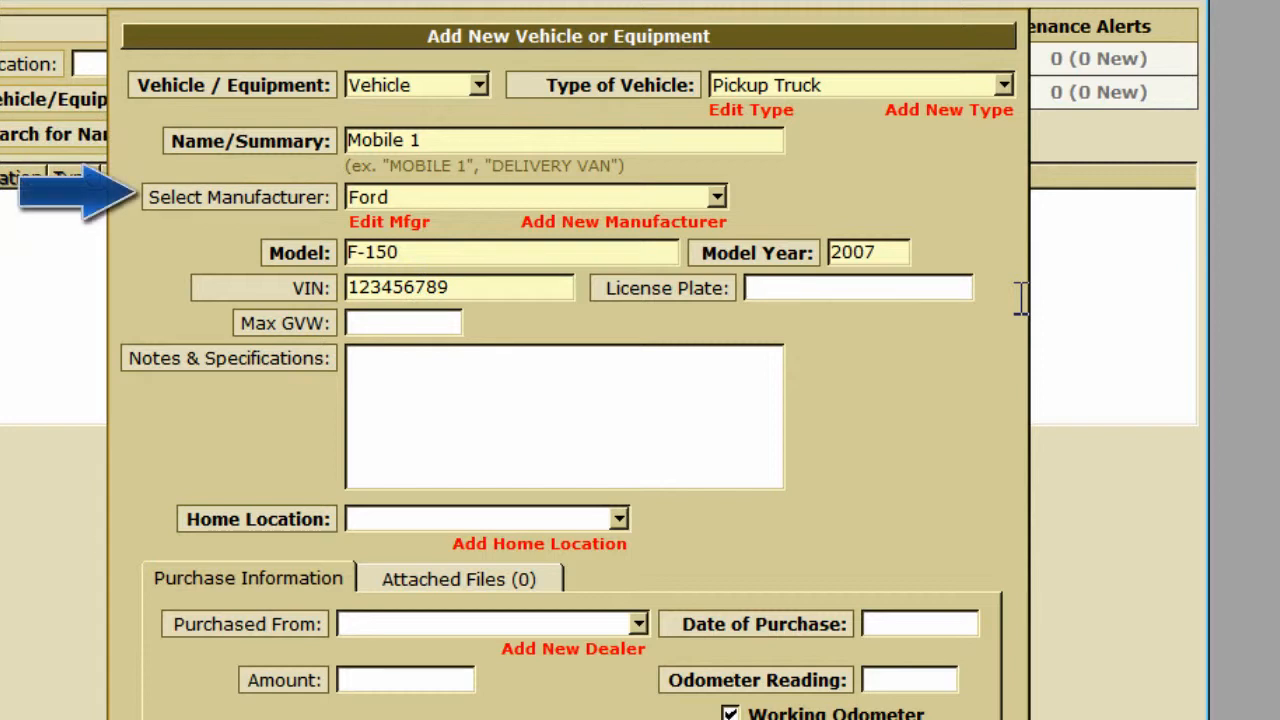
pyautogui.press('Tab')
pyautogui.write('ABC 123')
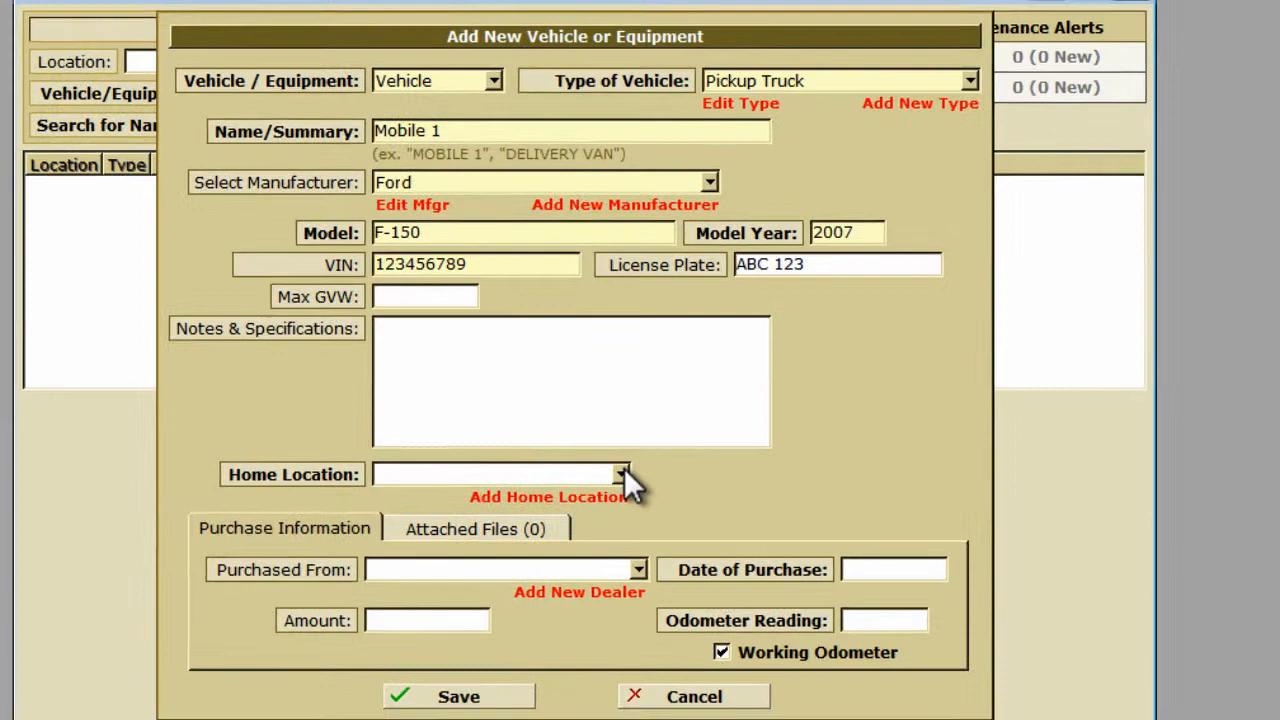
# Create Main Office and set it as the vehicle's home location.
pyautogui.click(621, 499)
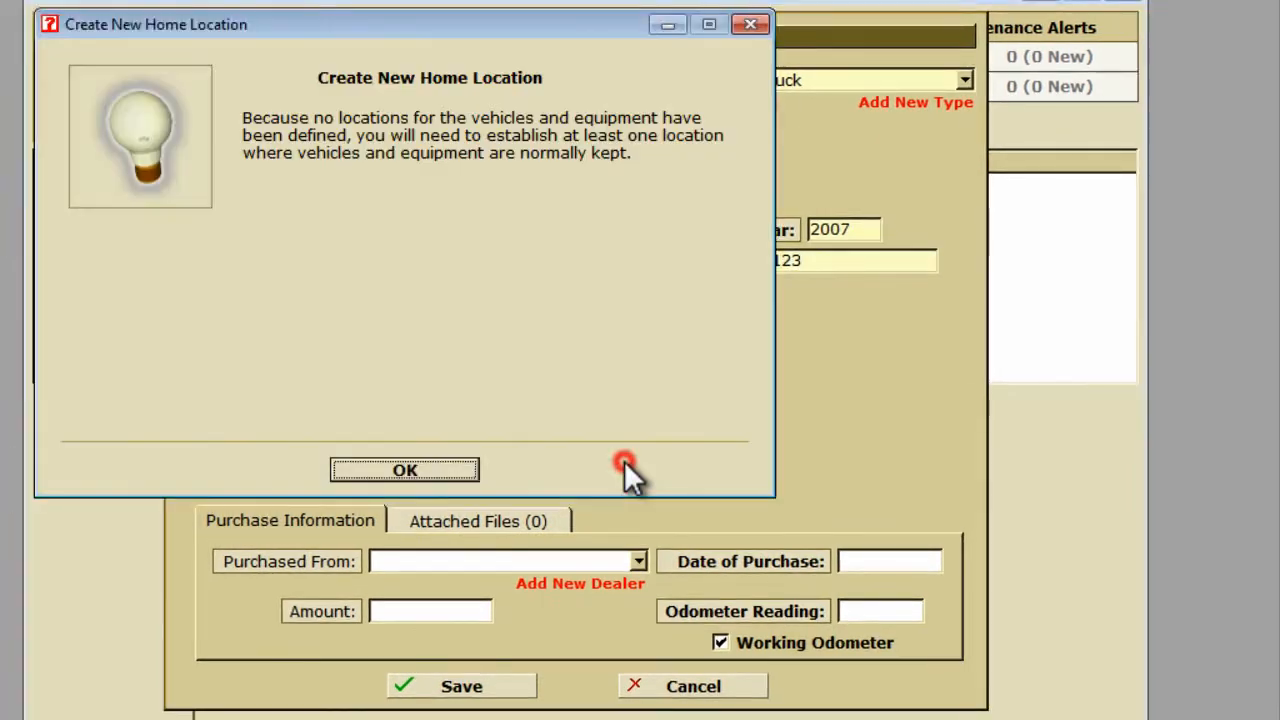
pyautogui.click(405, 471)
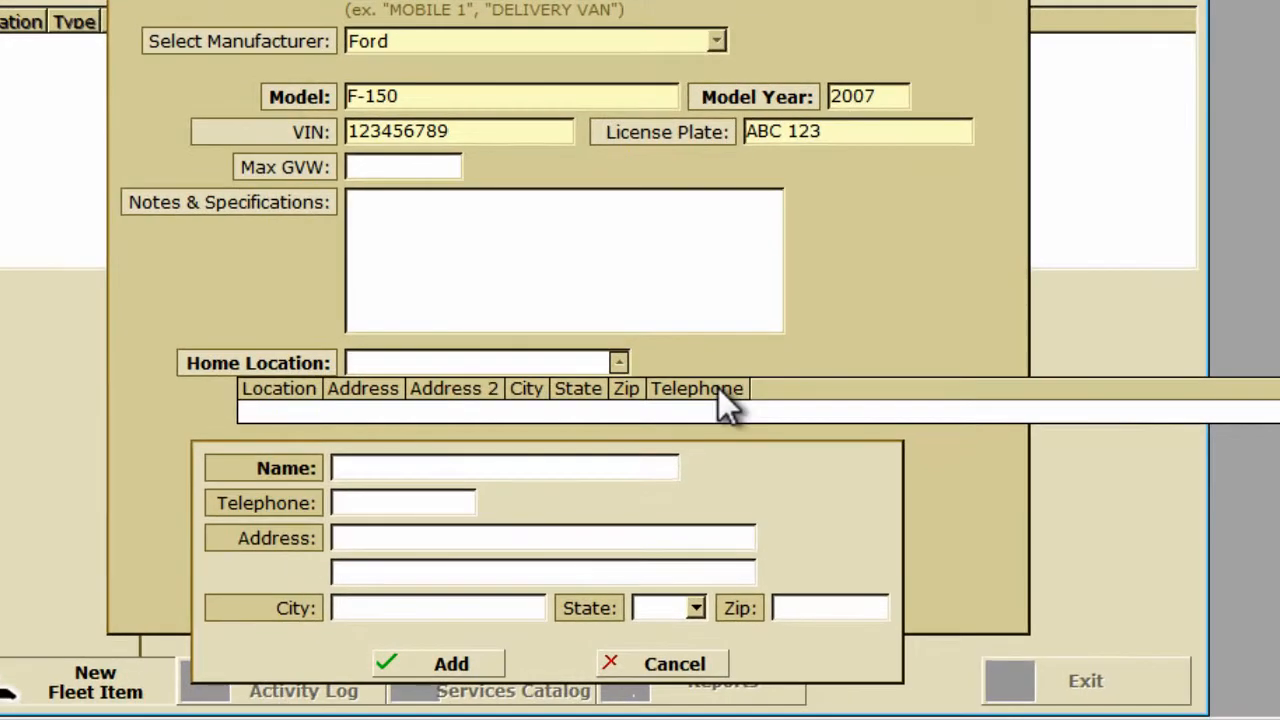
pyautogui.write('Main Office')
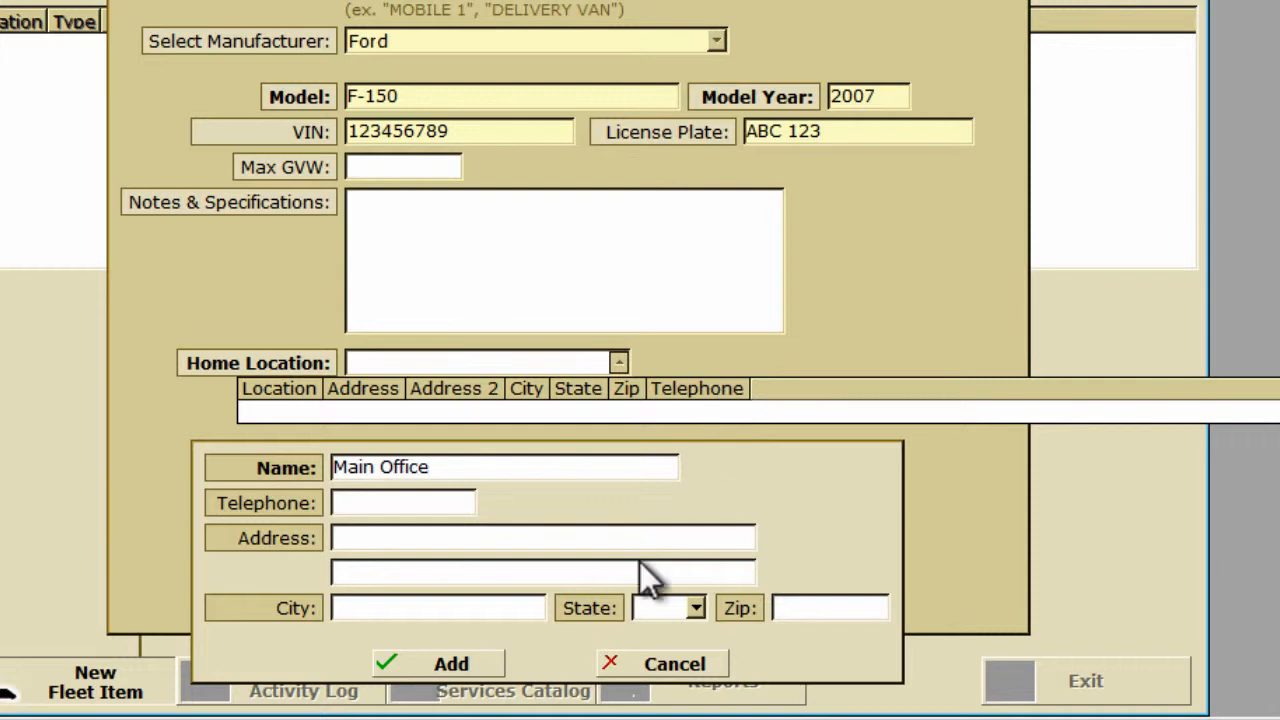
pyautogui.click(476, 662)
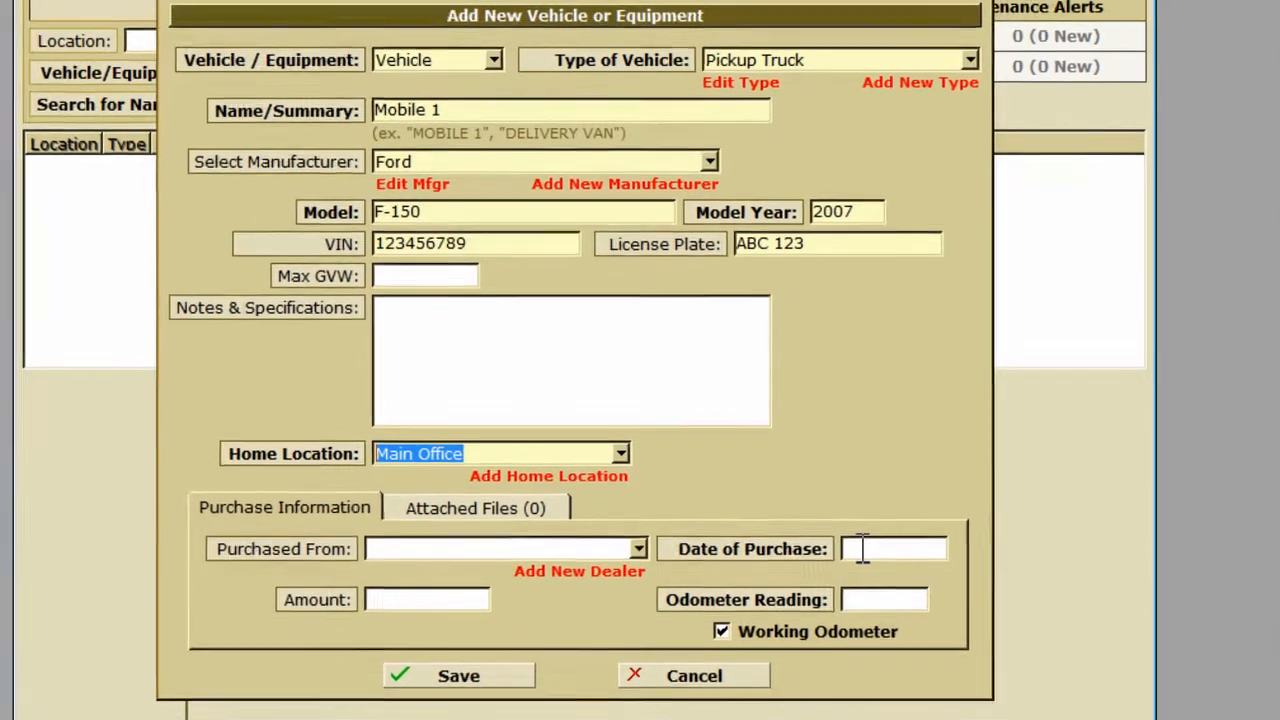
# Set purchase date 1/1/2007 and odometer reading 0, then save Mobile 1.
pyautogui.click(880, 468)
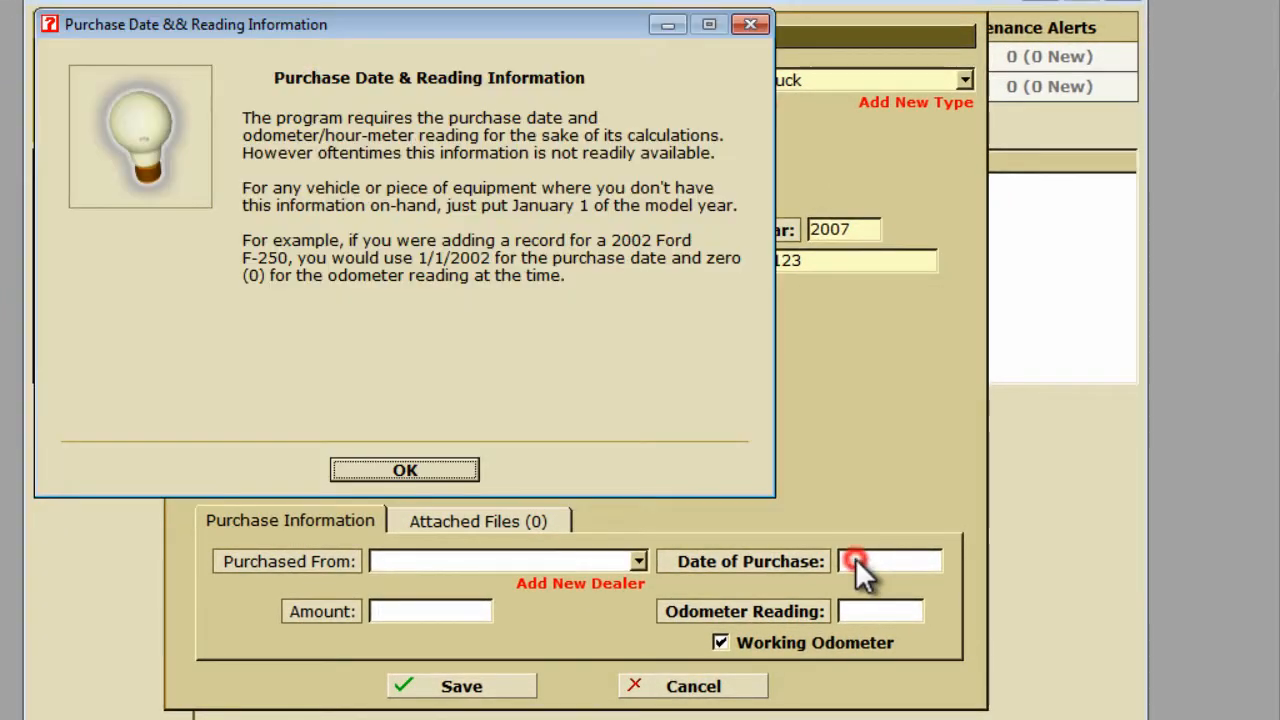
pyautogui.click(428, 467)
pyautogui.write('1/1/')
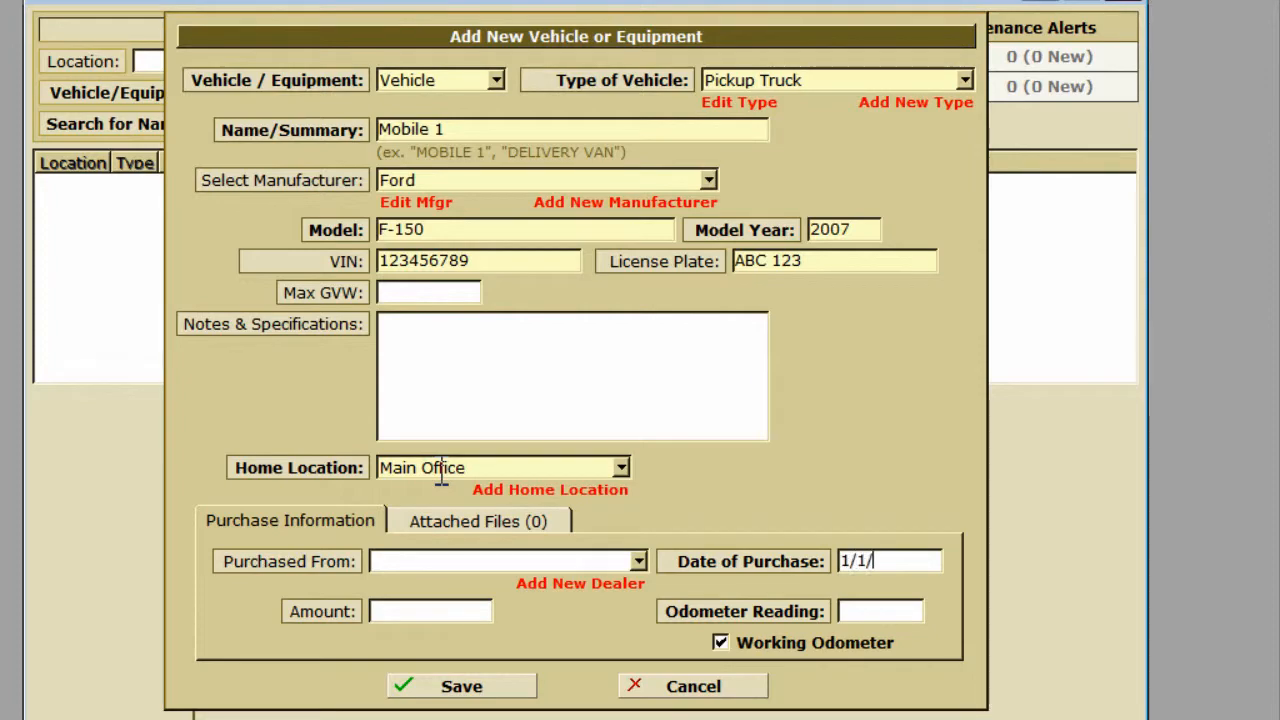
pyautogui.write('2007')
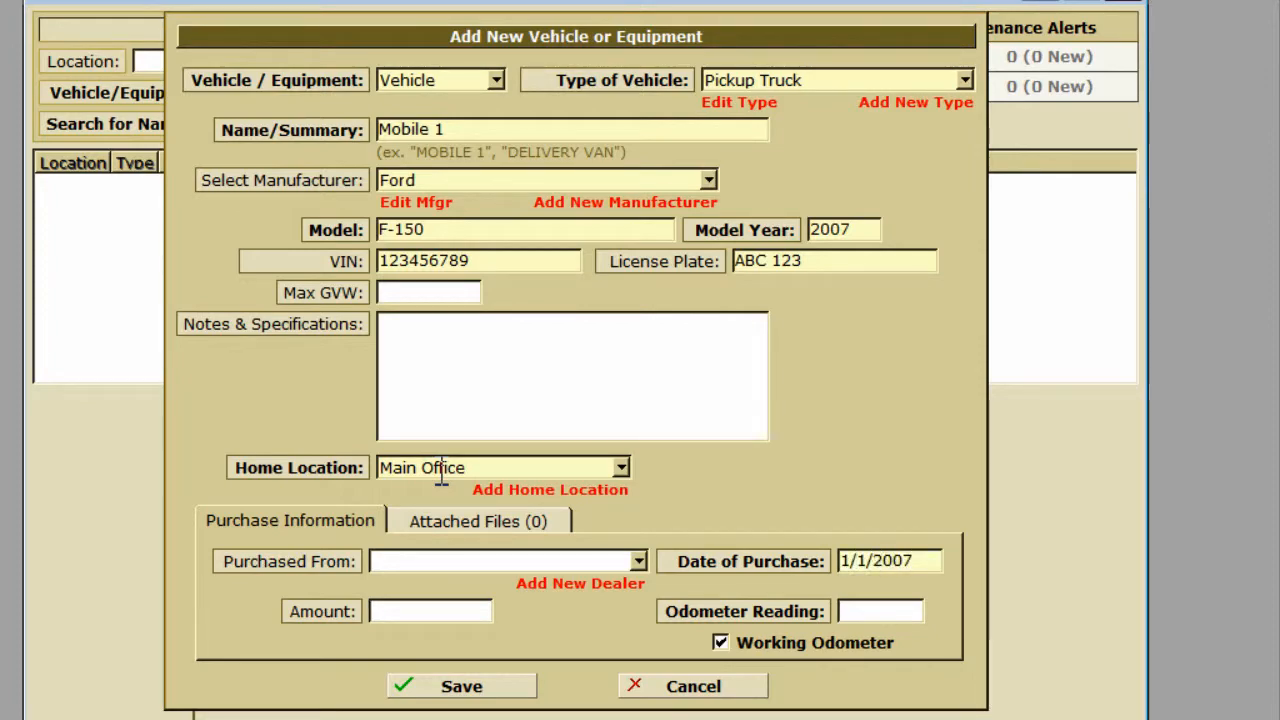
pyautogui.write('0')
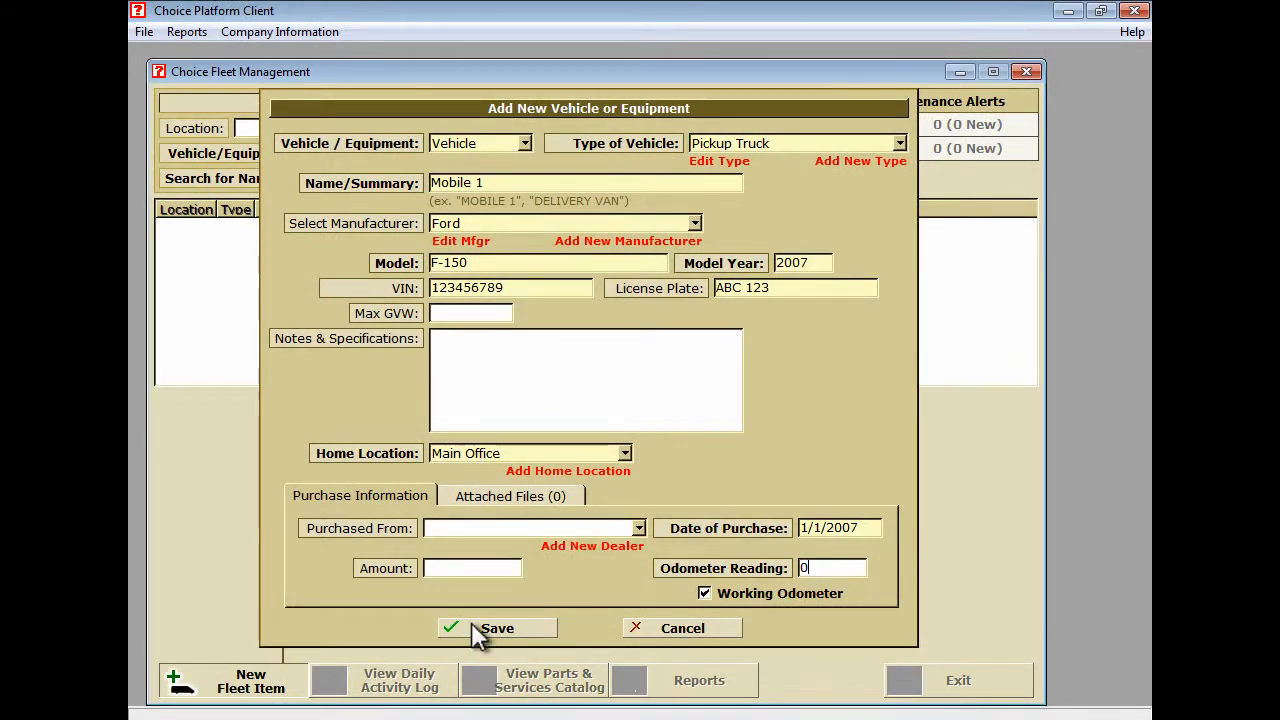
pyautogui.click(473, 626)
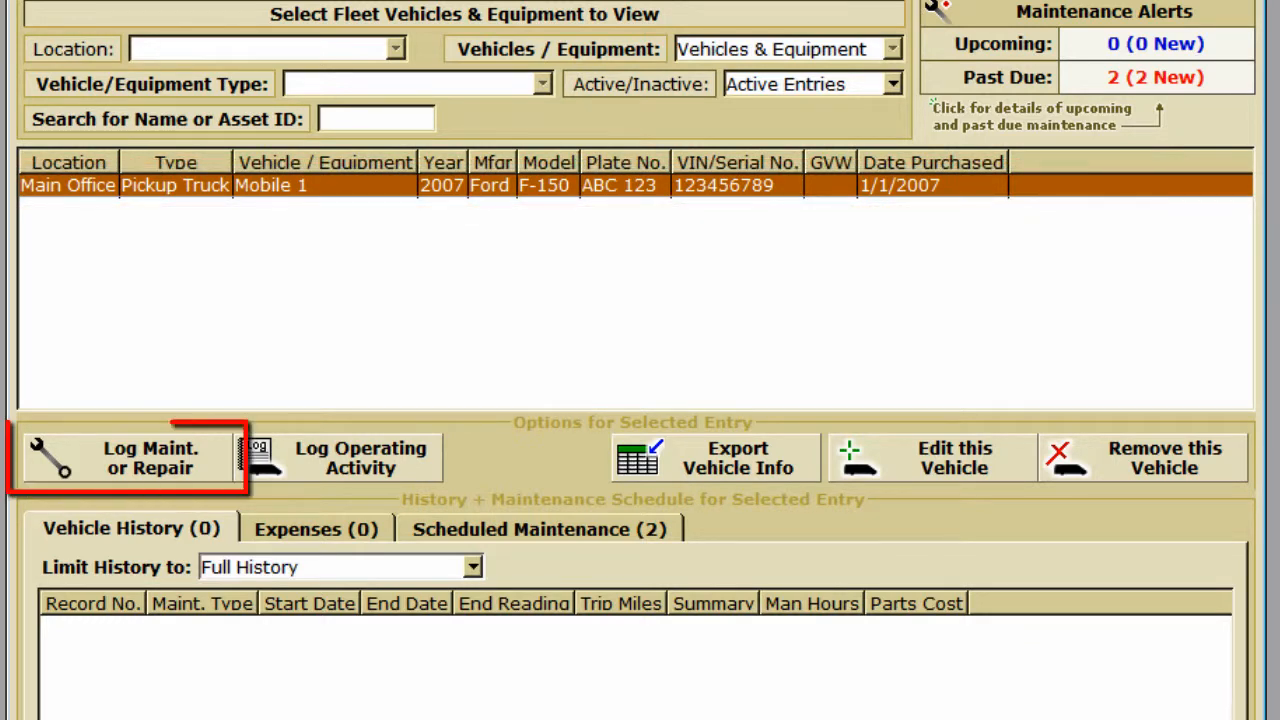
# Start a maintenance record for Mobile 1 with odometer readings of 28467.
pyautogui.click(201, 456)
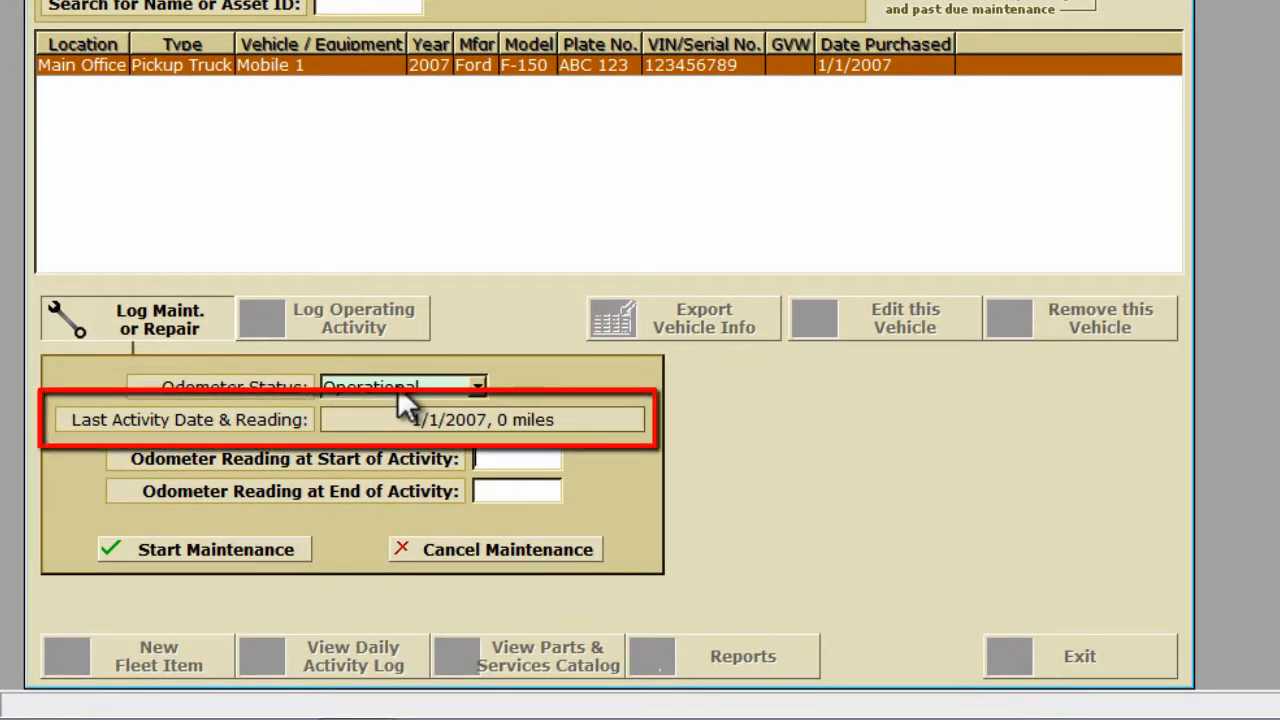
pyautogui.write('28467')
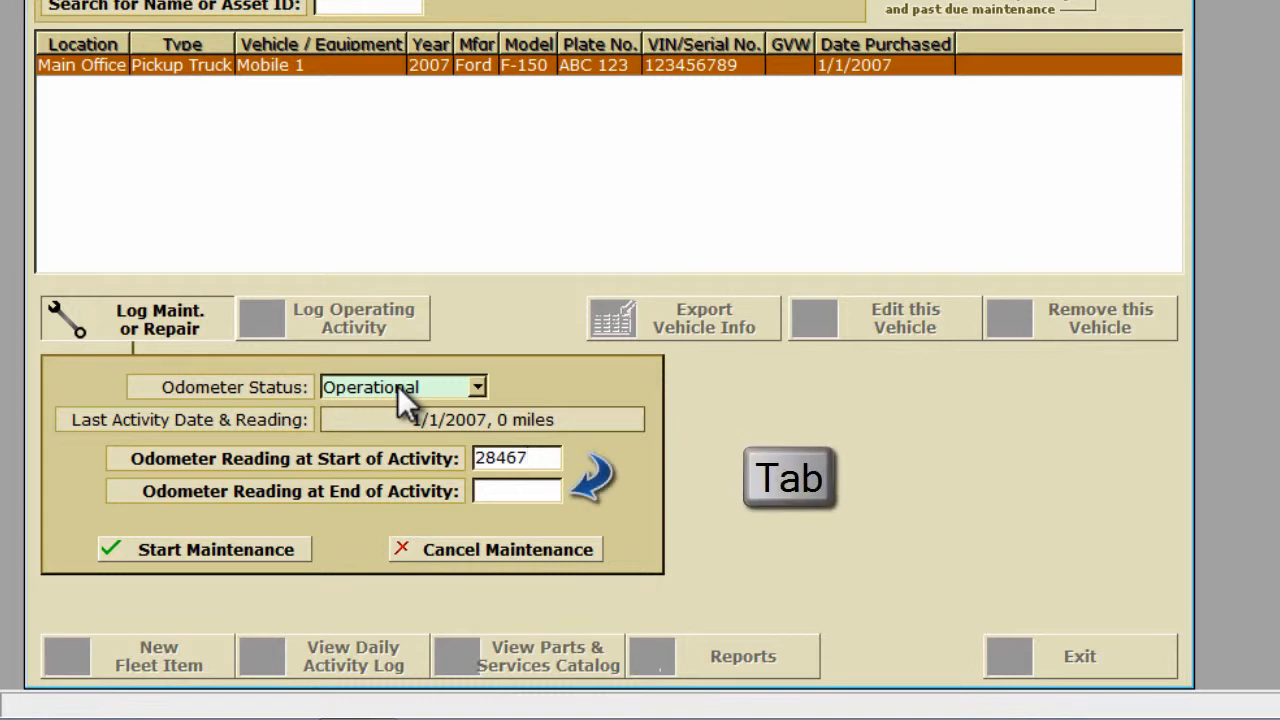
pyautogui.press('Tab')
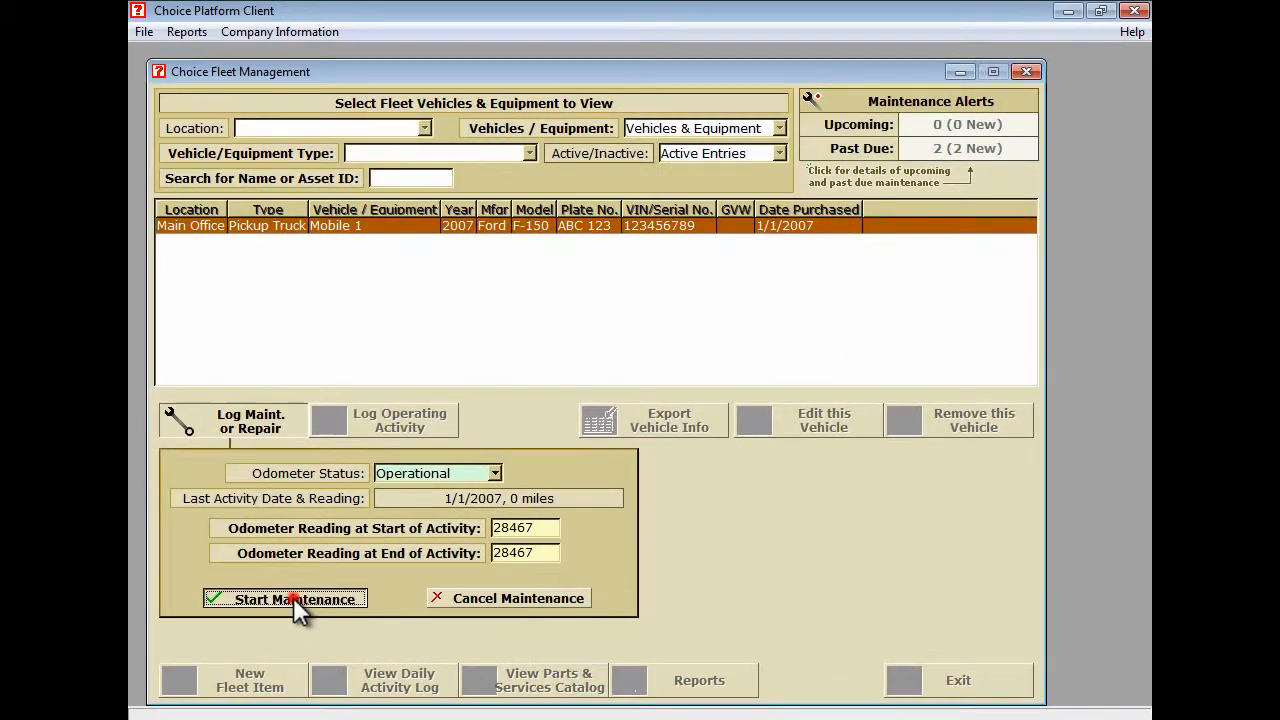
pyautogui.click(215, 549)
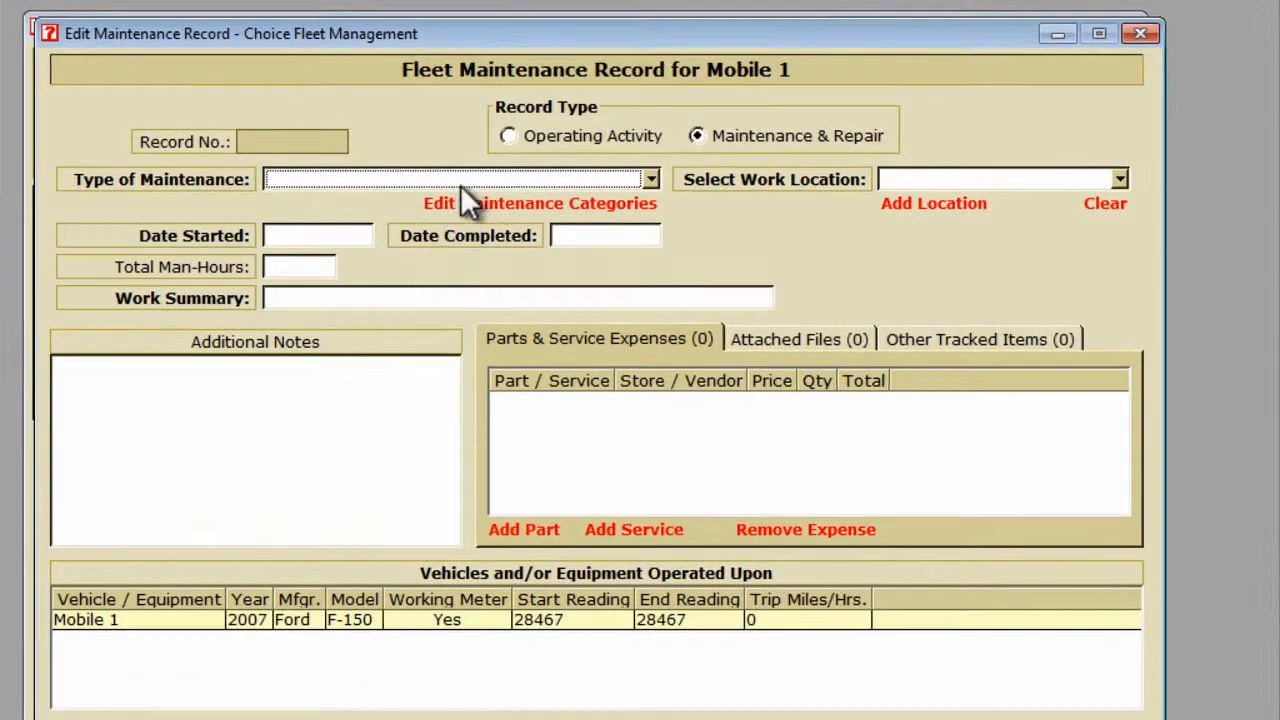
pyautogui.click(460, 180)
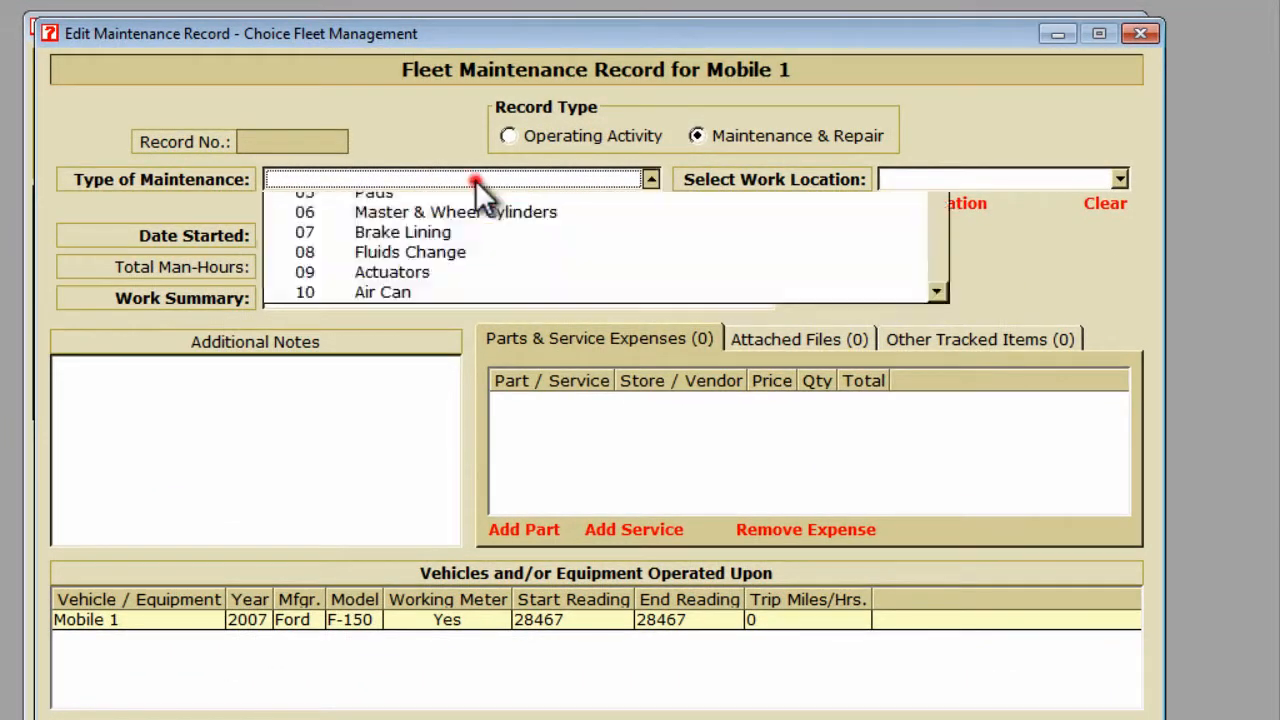
# Set the type to Routine Maintenance : Oil Change and create work location Main Shop.
pyautogui.click(465, 213)
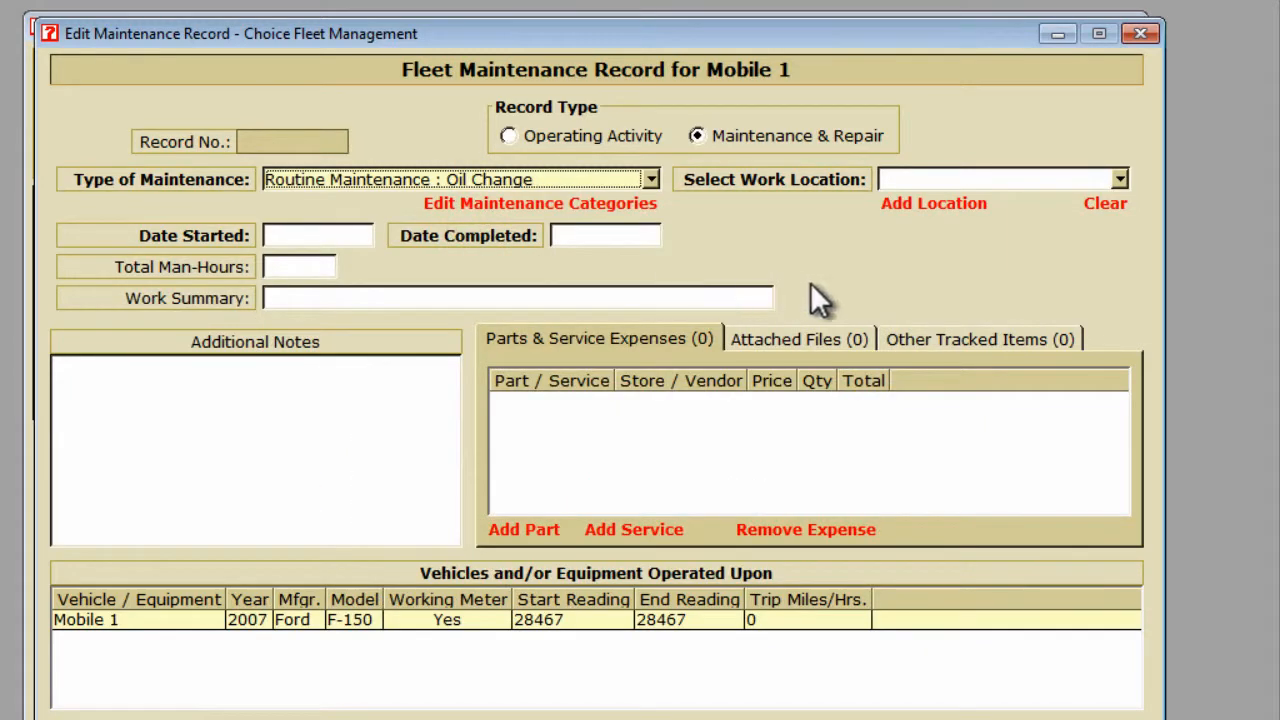
pyautogui.click(1118, 179)
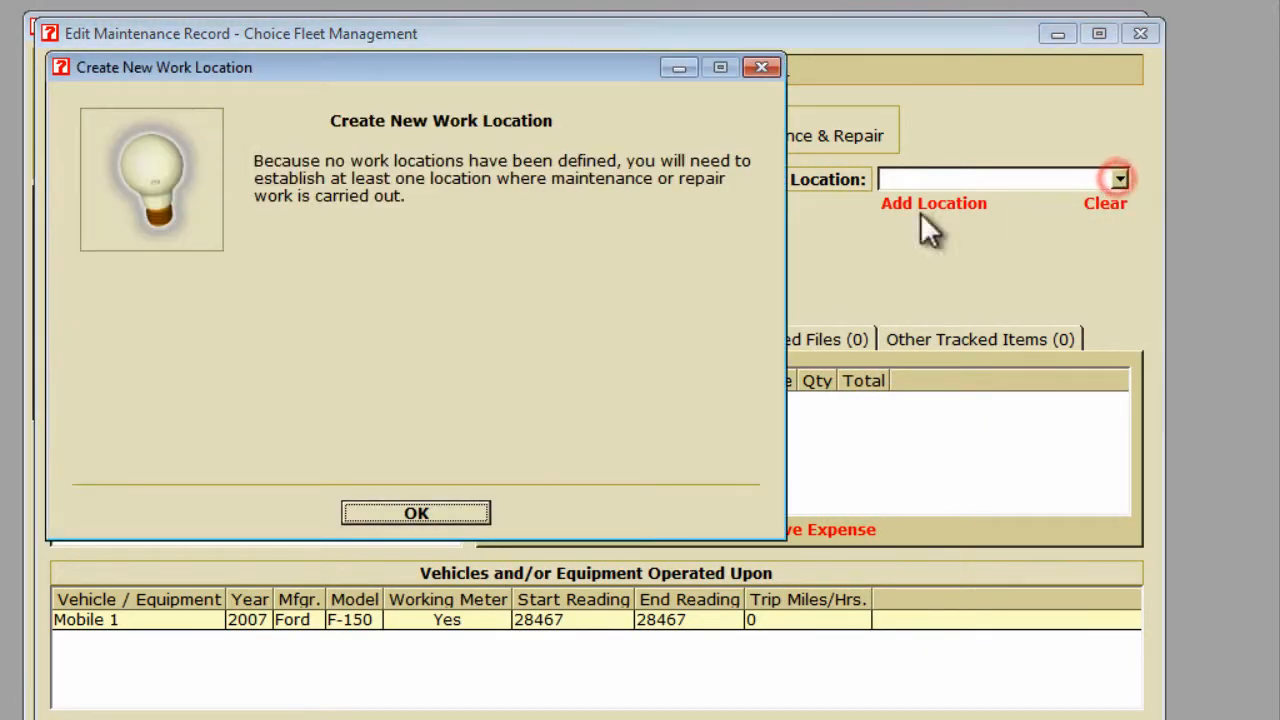
pyautogui.click(446, 505)
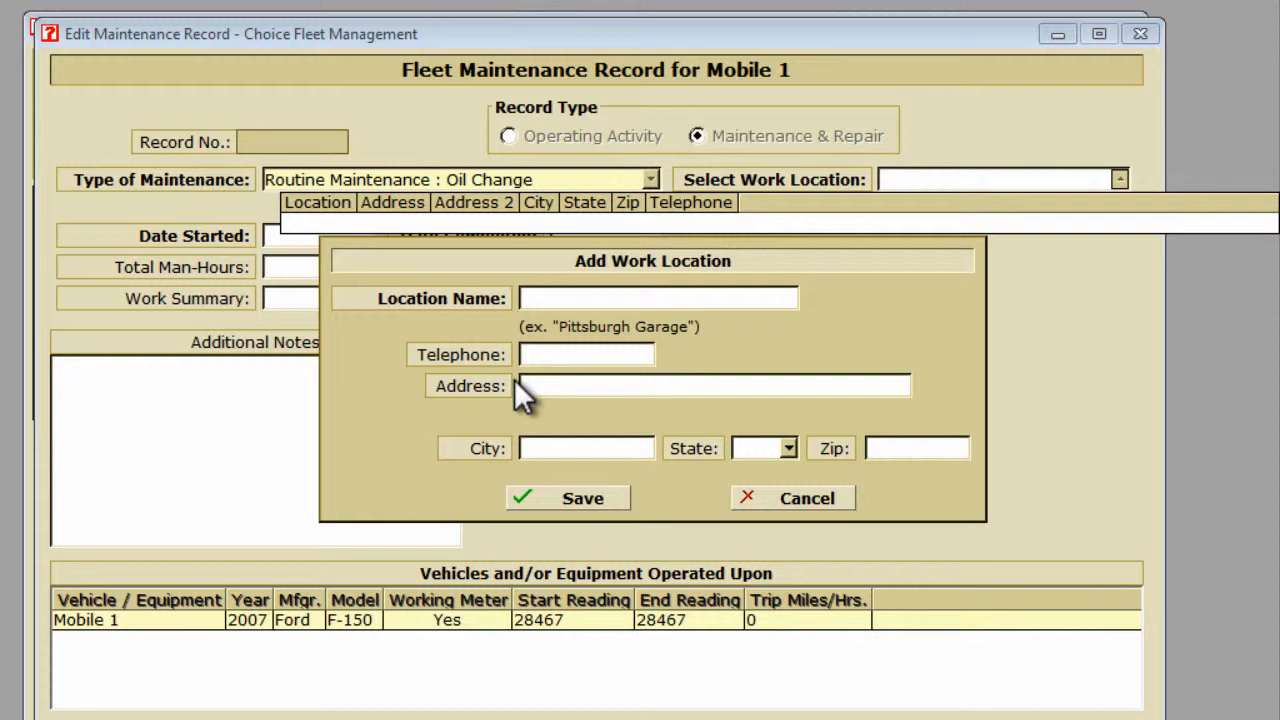
pyautogui.click(537, 298)
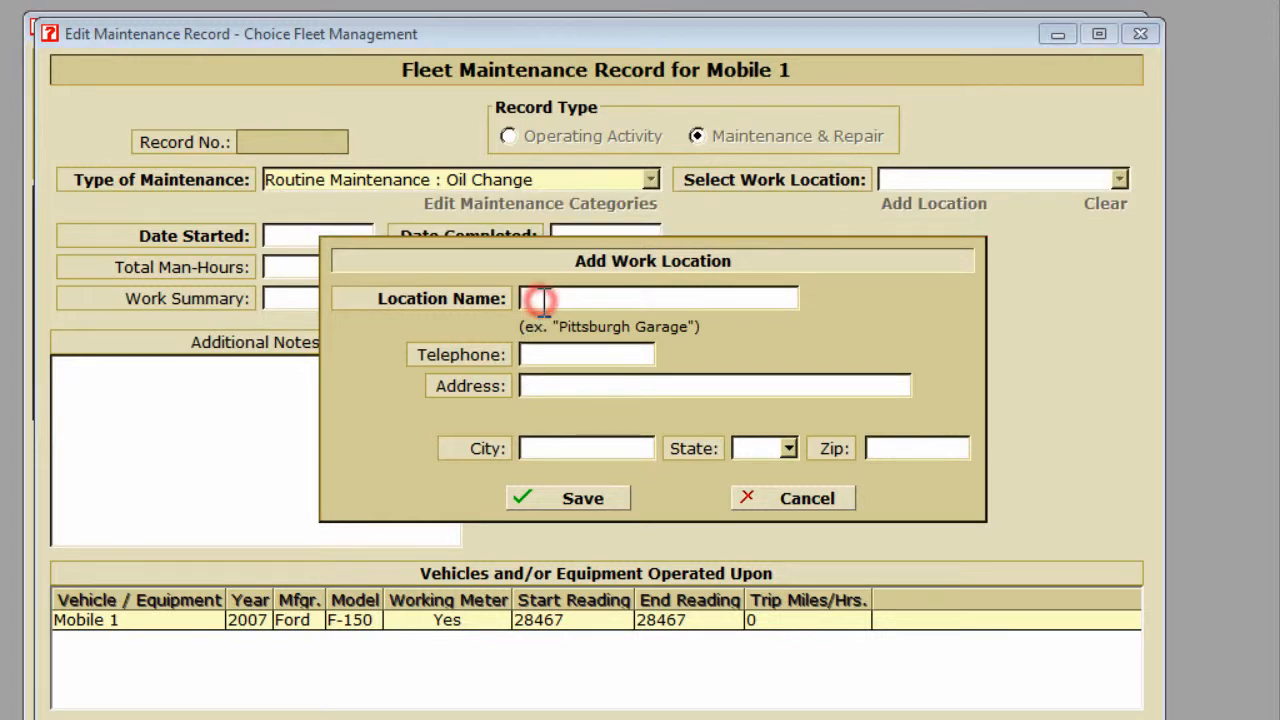
pyautogui.write('Main Shop')
pyautogui.click(561, 503)
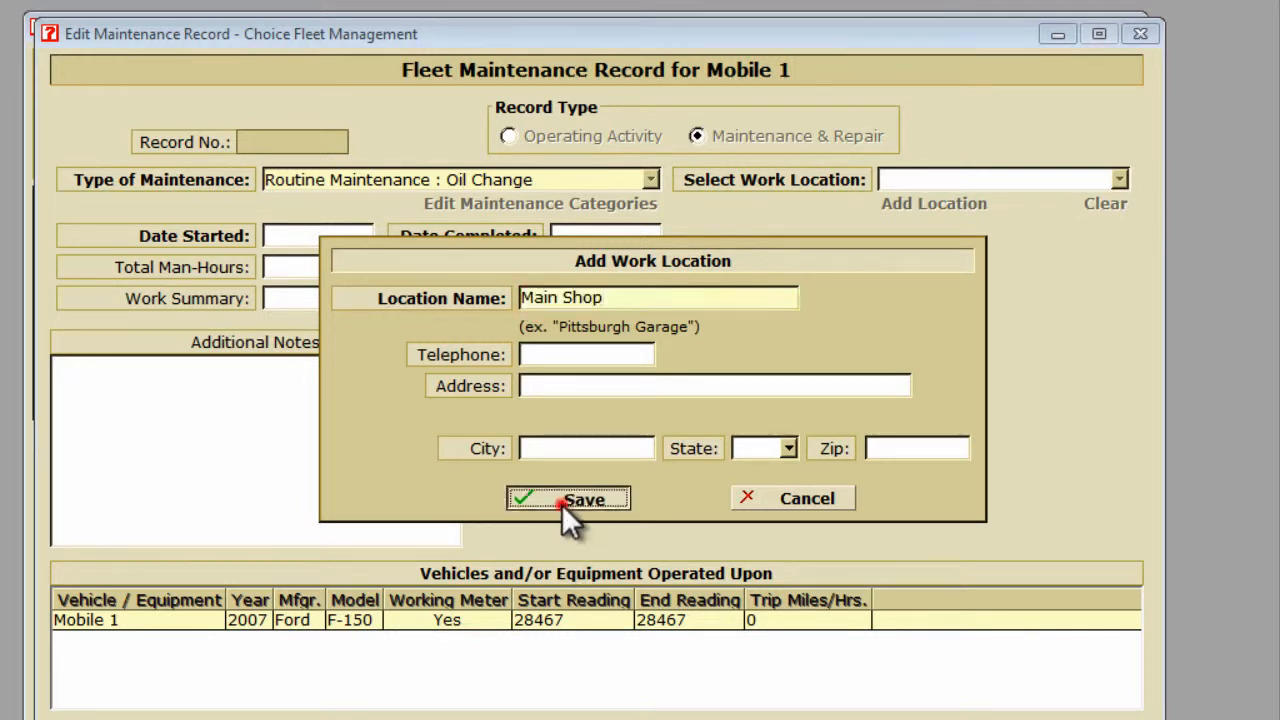
pyautogui.click(320, 240)
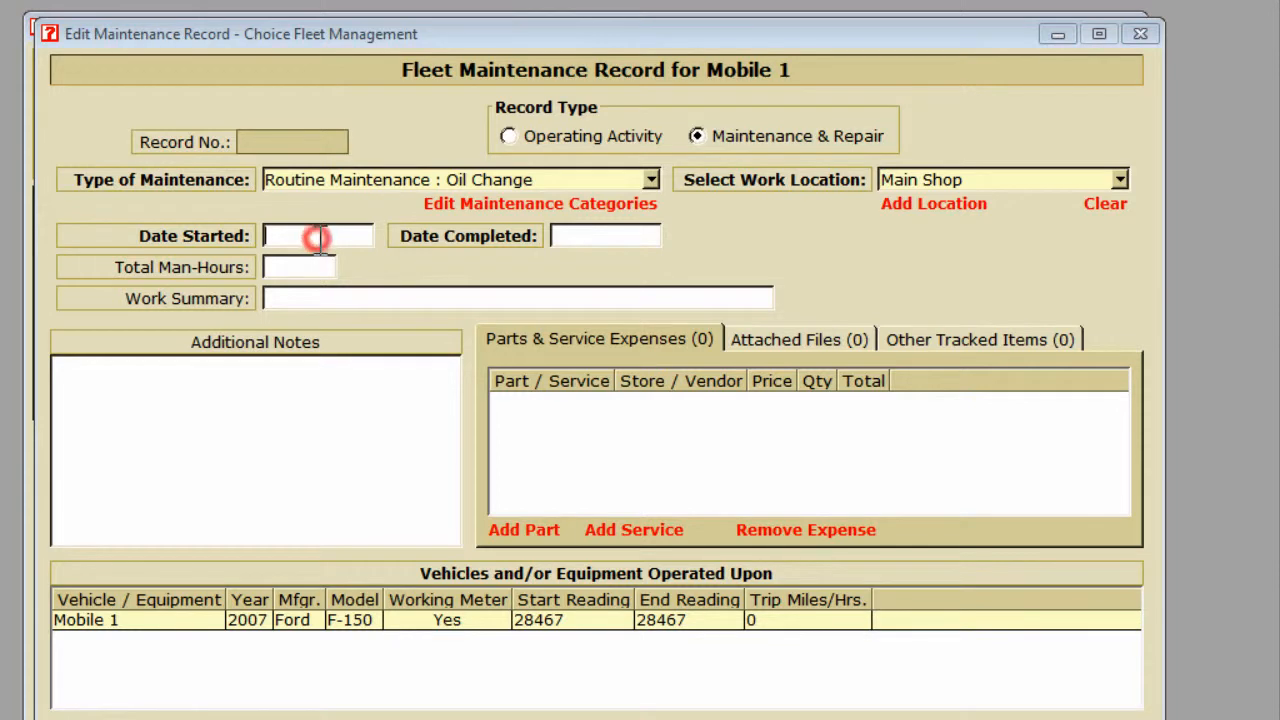
# Date the oil change 8/15/2012 for start and completion, then add a part expense.
pyautogui.write('8/15/2012')
pyautogui.press('Tab')
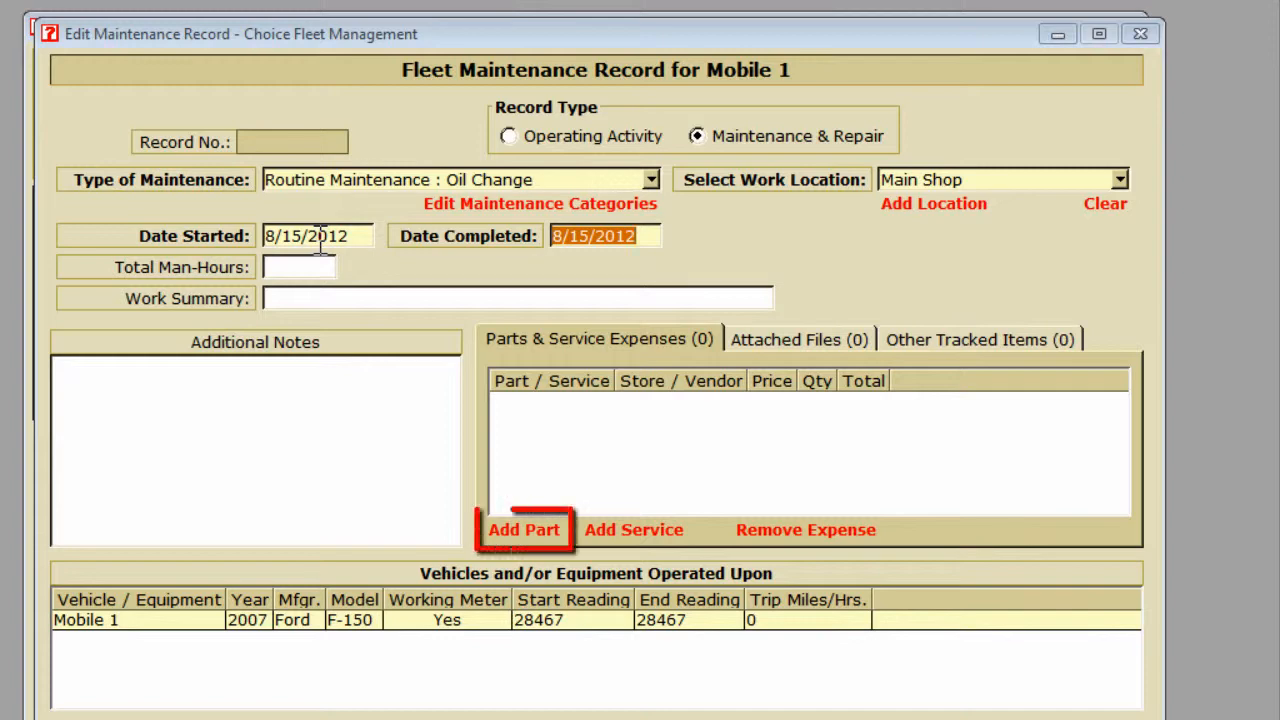
pyautogui.click(524, 532)
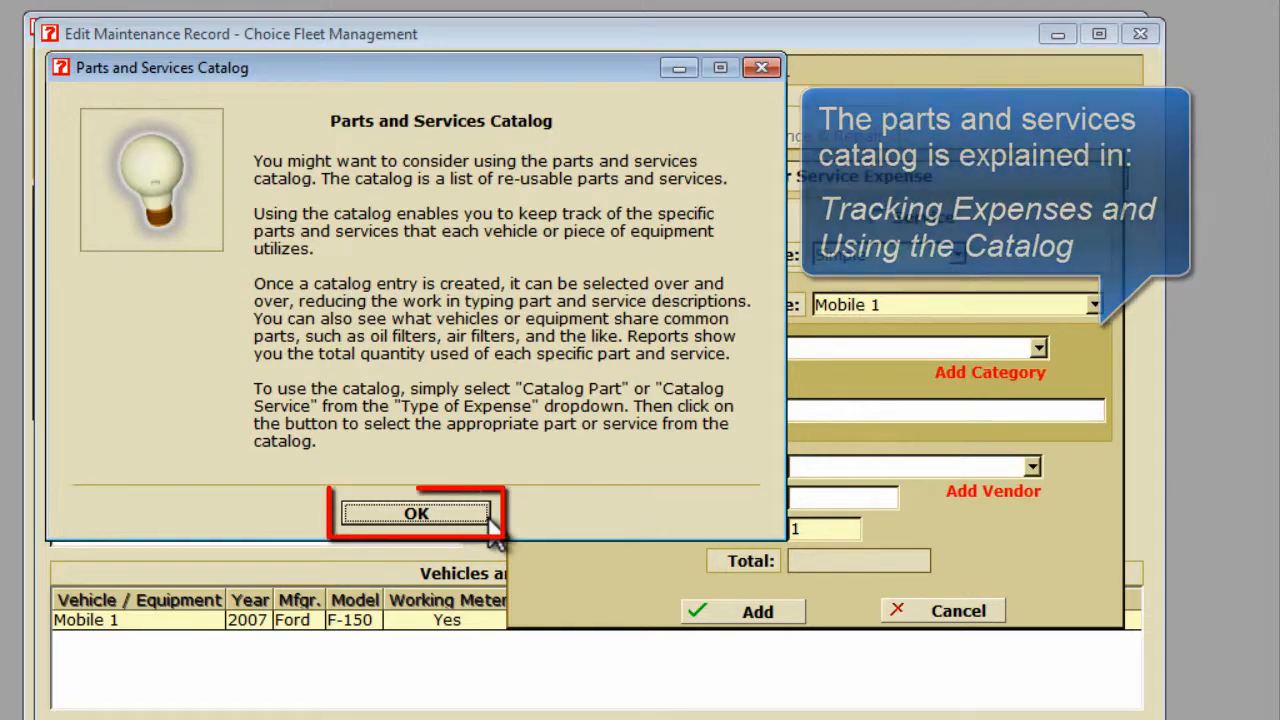
# Add an Oil Filter part described as 'Fram Xtended Guard XG2'.
pyautogui.click(476, 516)
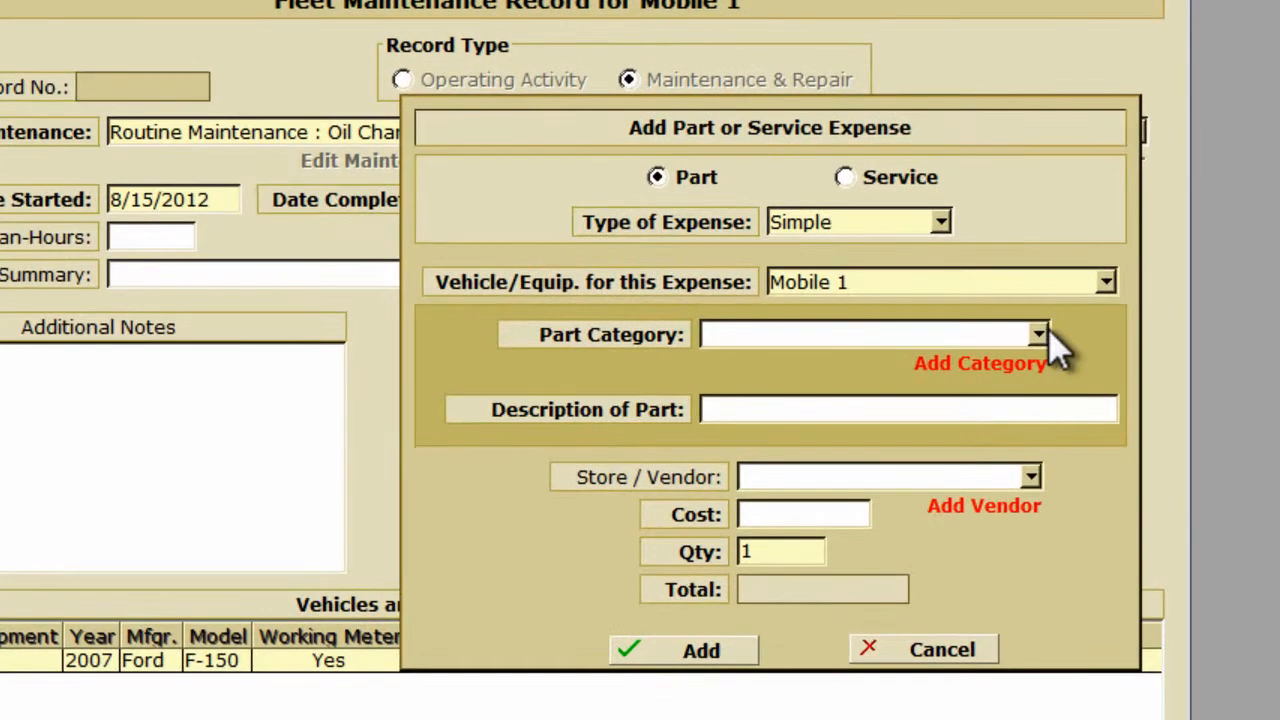
pyautogui.click(1038, 333)
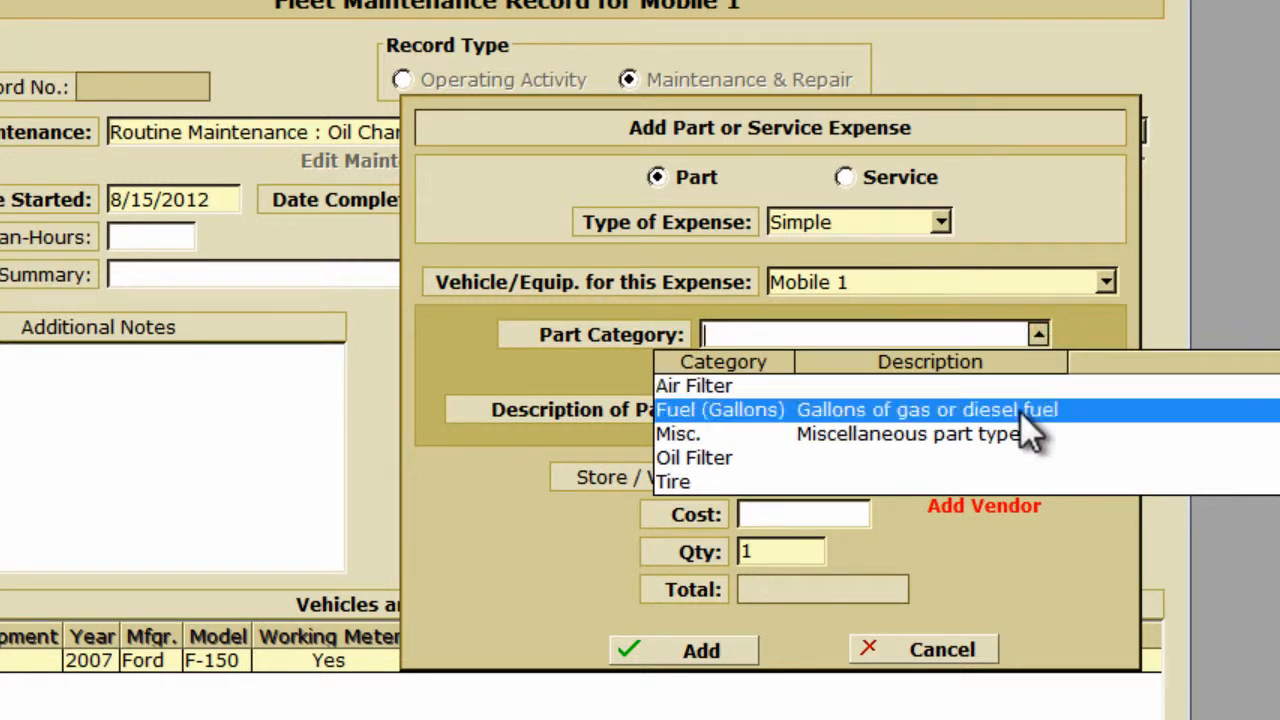
pyautogui.click(1020, 470)
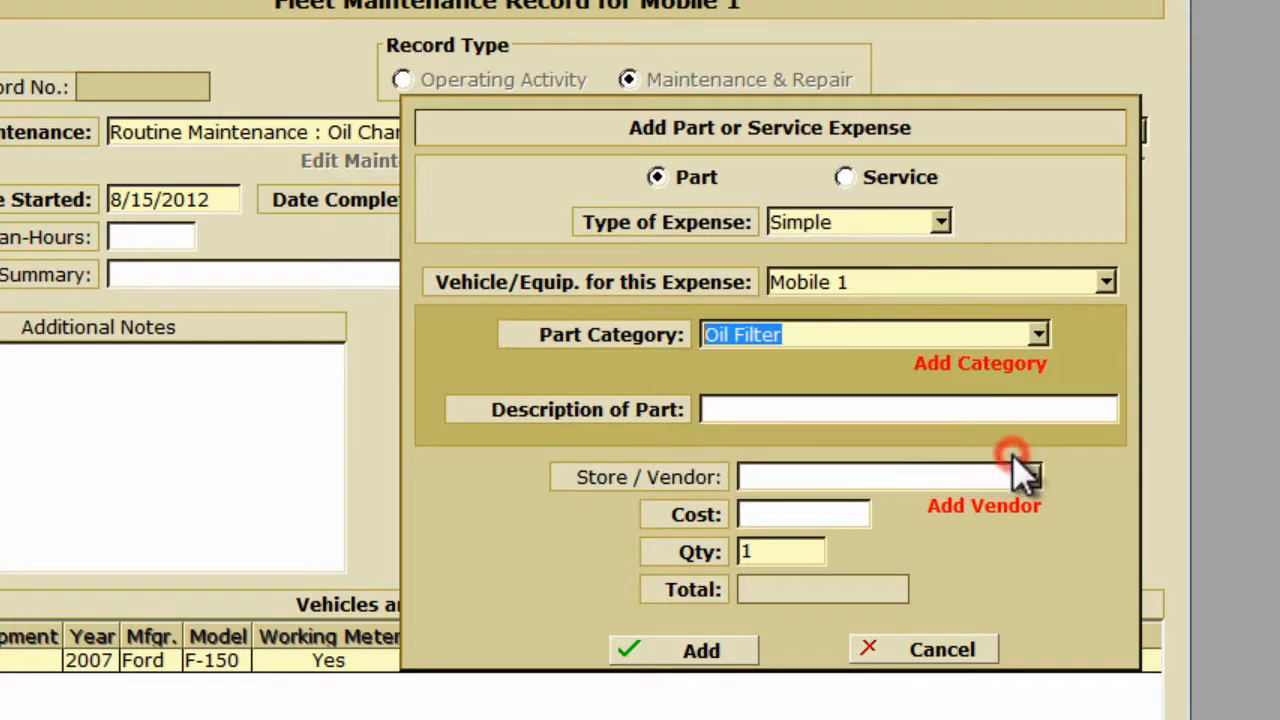
pyautogui.click(903, 409)
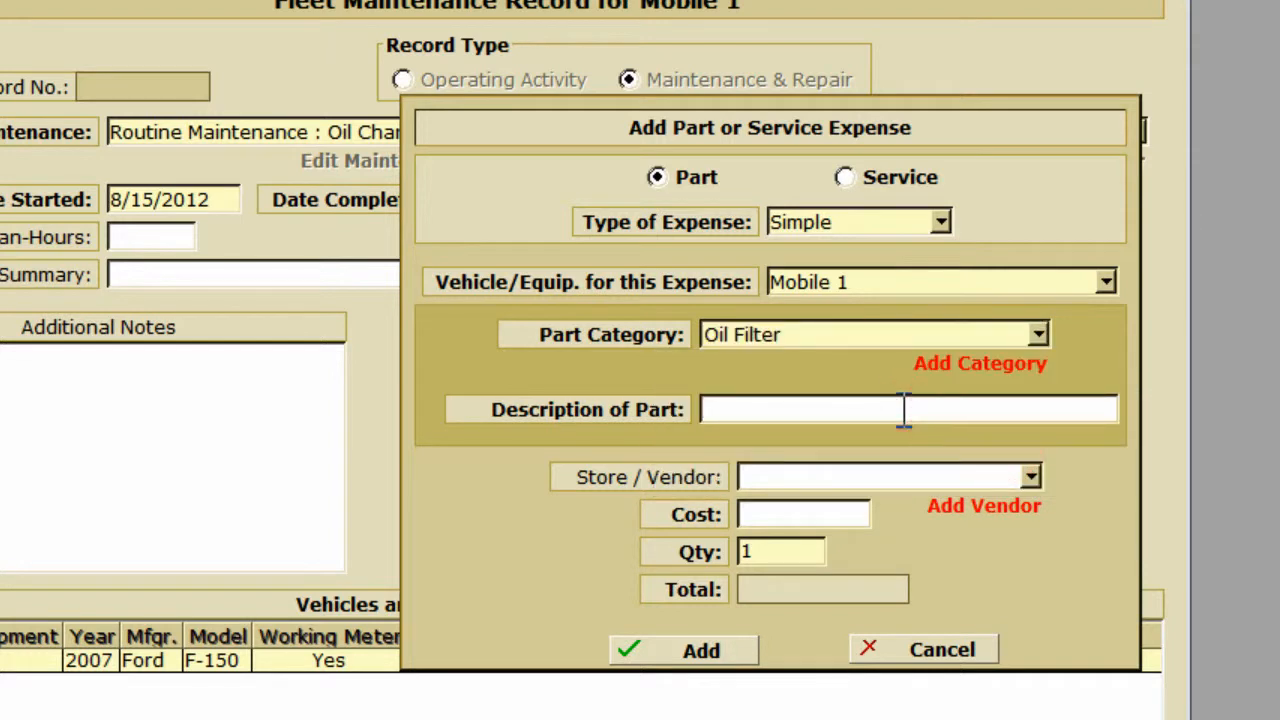
pyautogui.write('Fram Xtended Guard XG2')
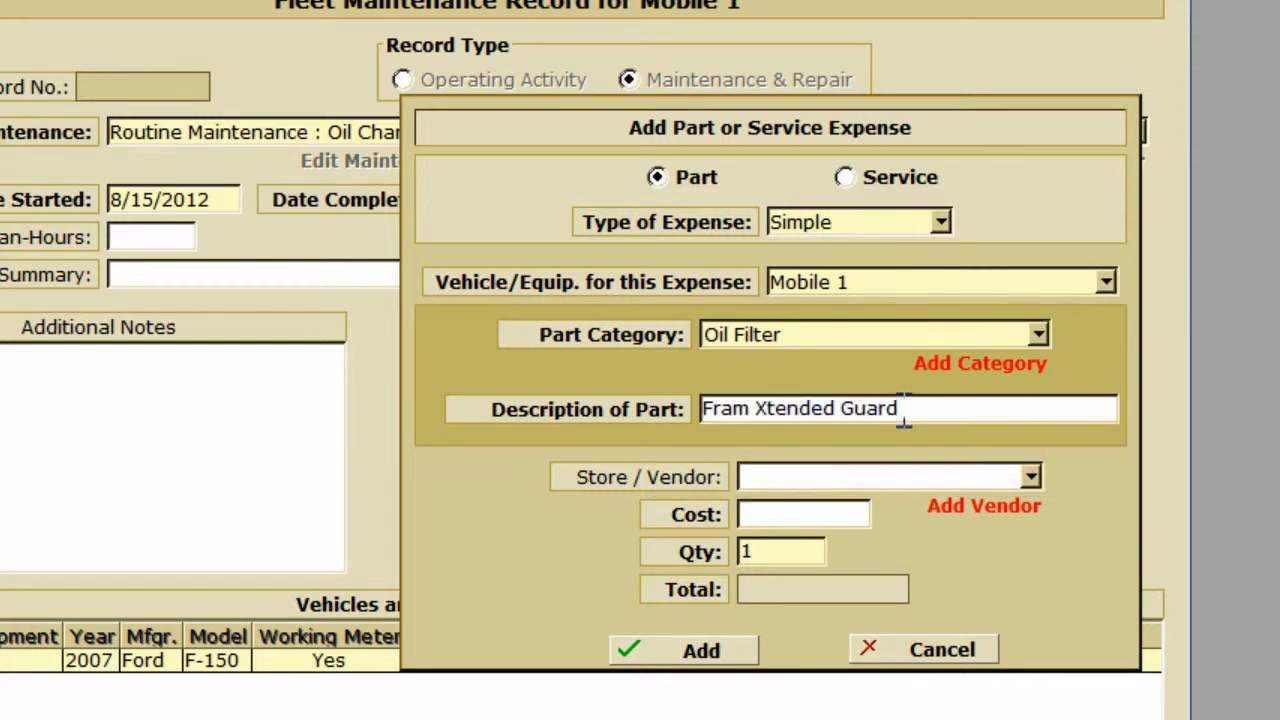
# Create a new vendor named NAPA for the part.
pyautogui.click(975, 508)
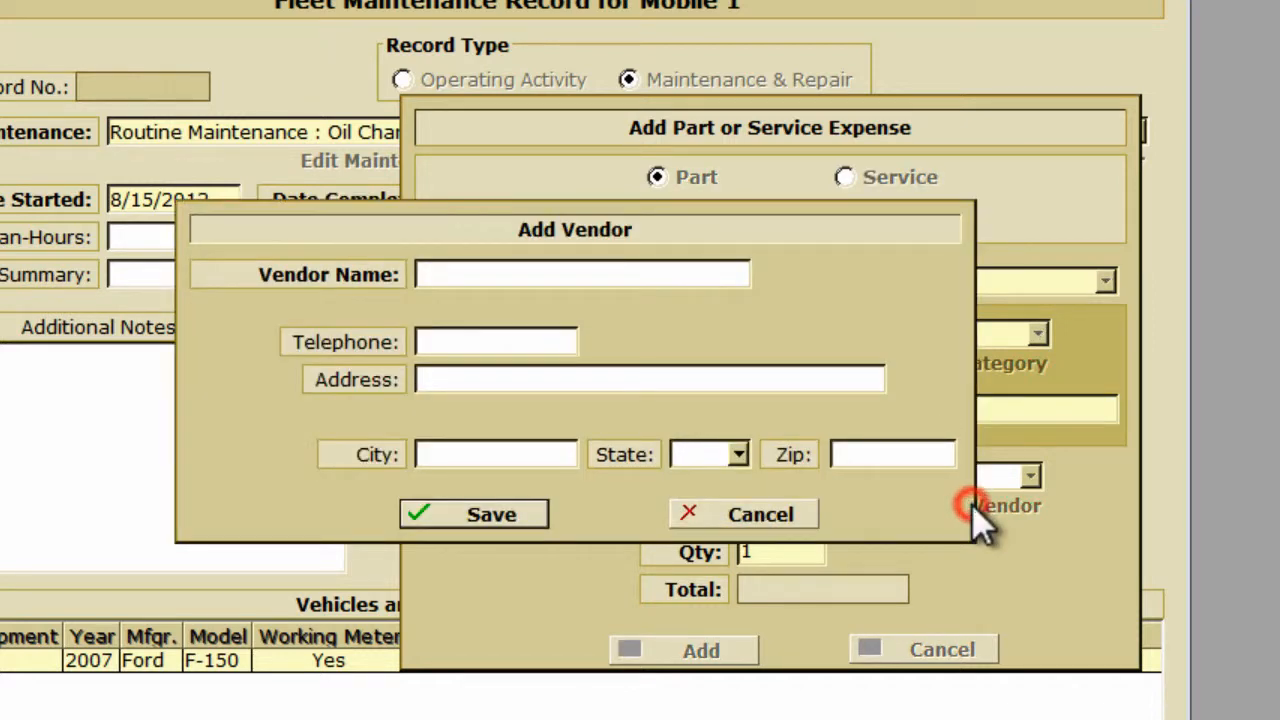
pyautogui.click(571, 284)
pyautogui.write('NAPA')
pyautogui.click(505, 515)
# Enter a cost of 8.99, add the expense, and save and close the record.
pyautogui.click(776, 514)
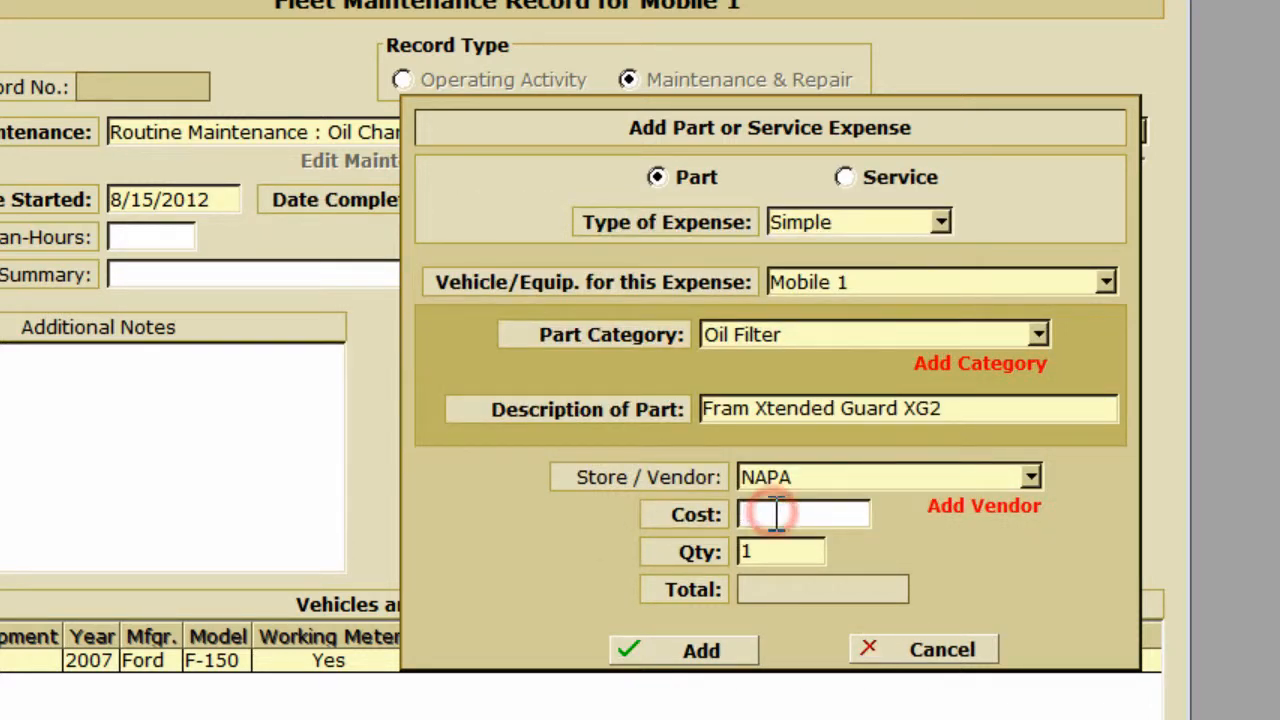
pyautogui.write('8.99')
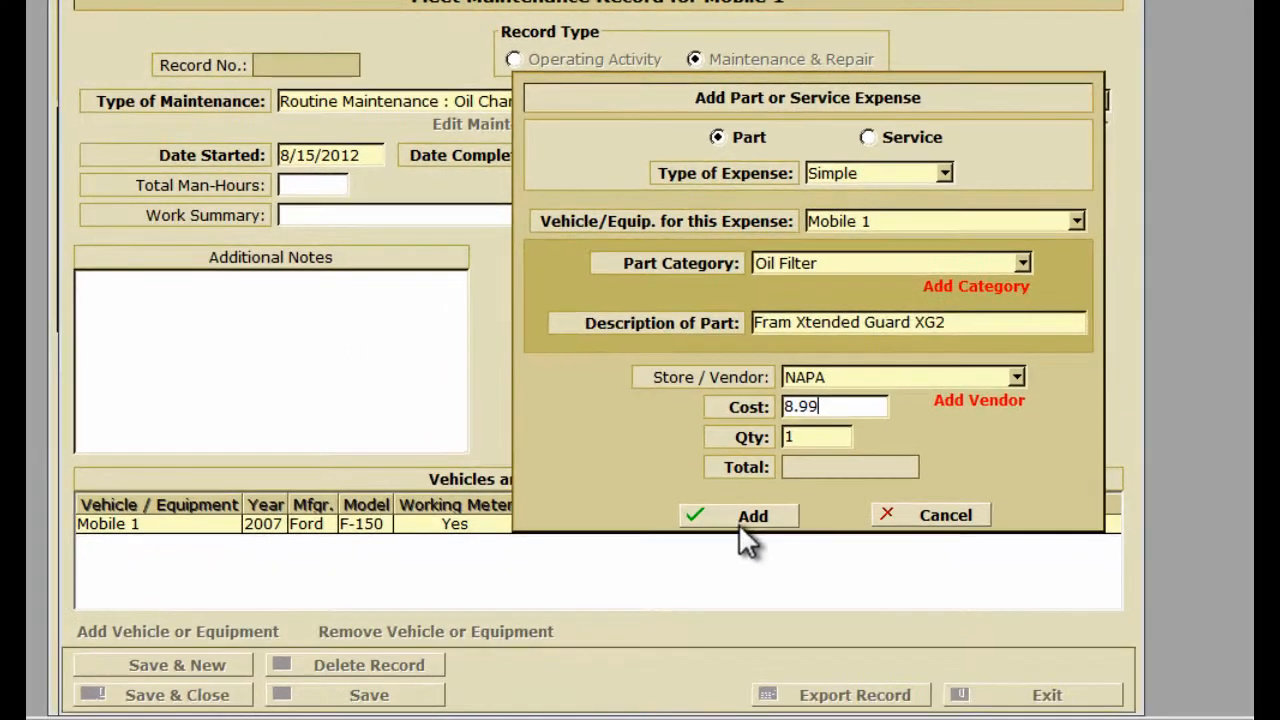
pyautogui.click(727, 584)
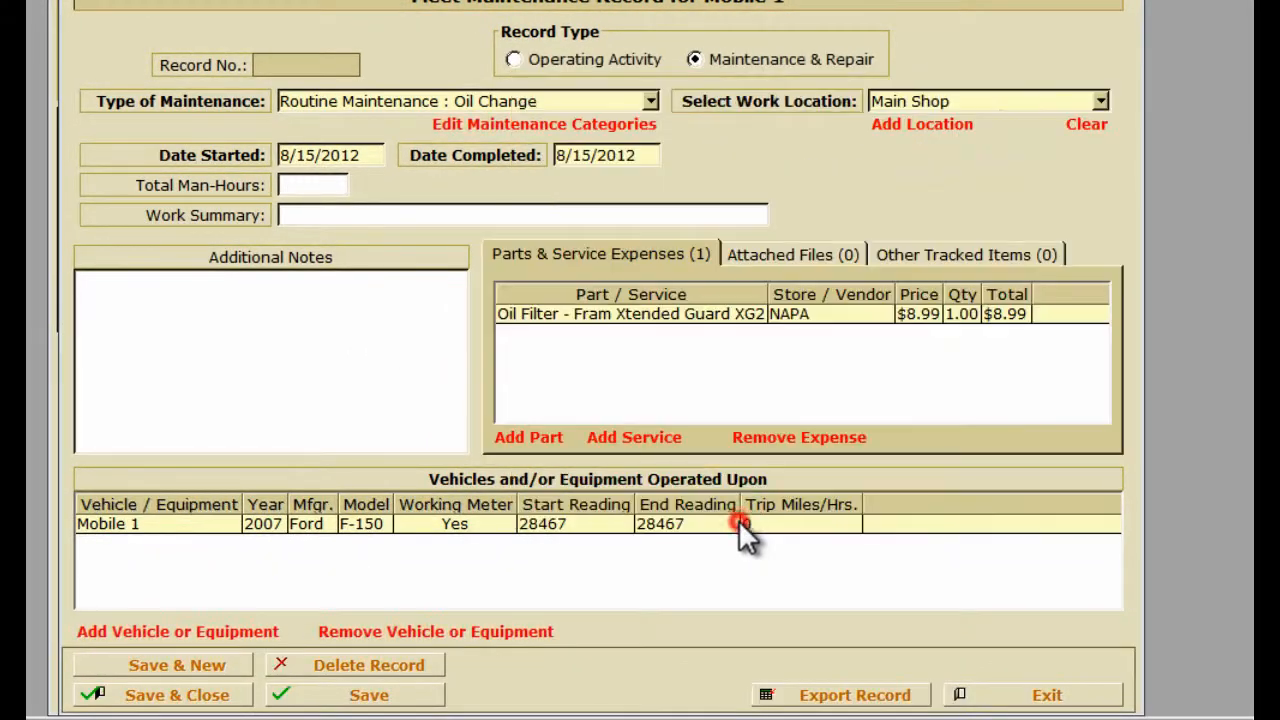
pyautogui.click(214, 696)
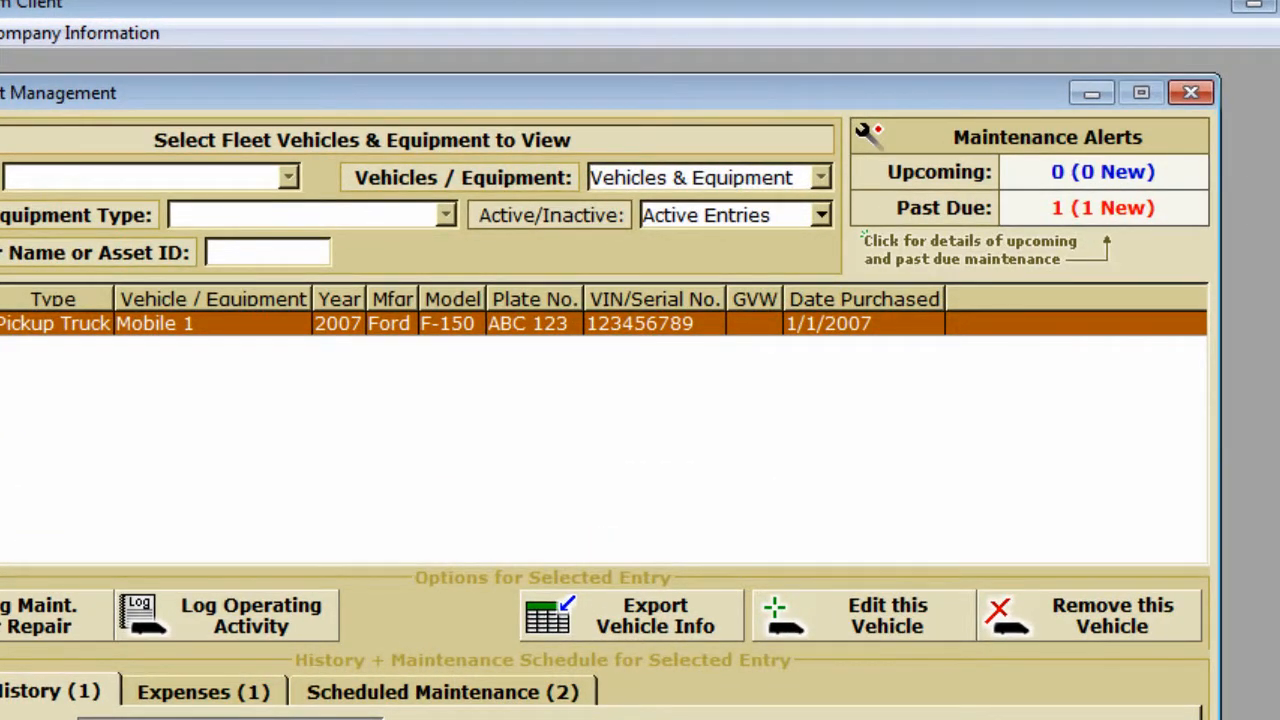
pyautogui.click(1051, 214)
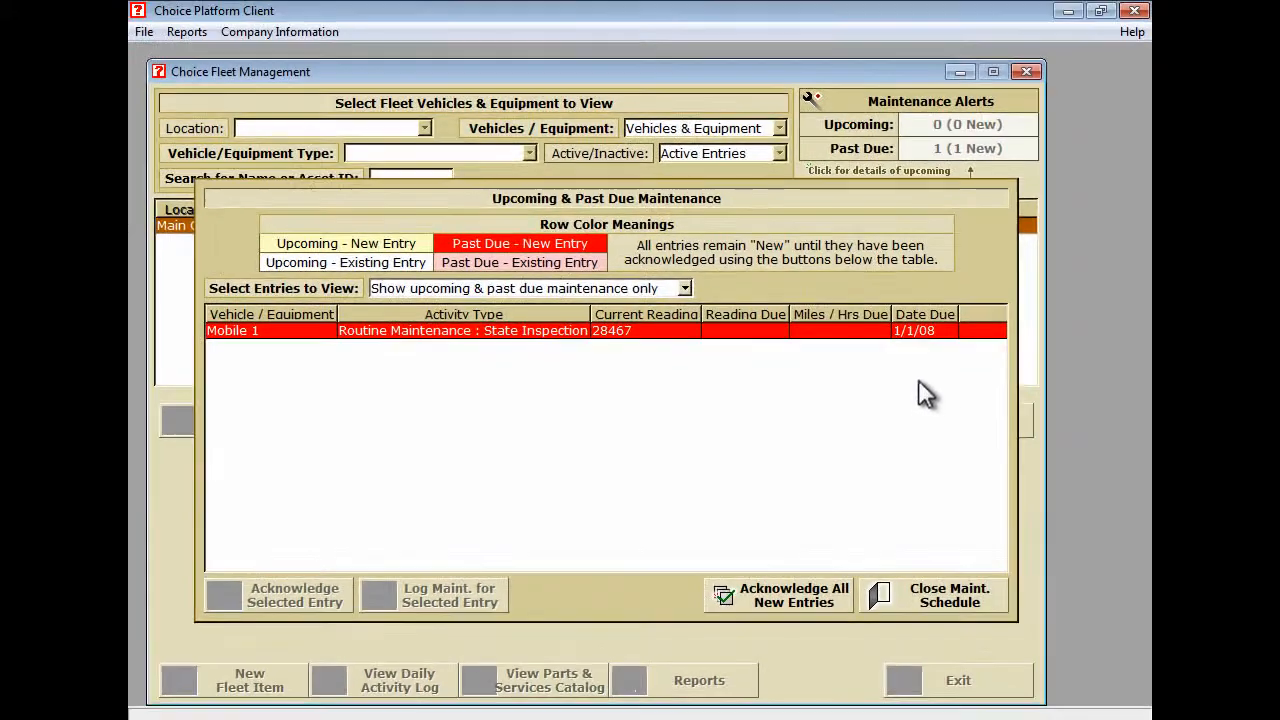
pyautogui.click(919, 587)
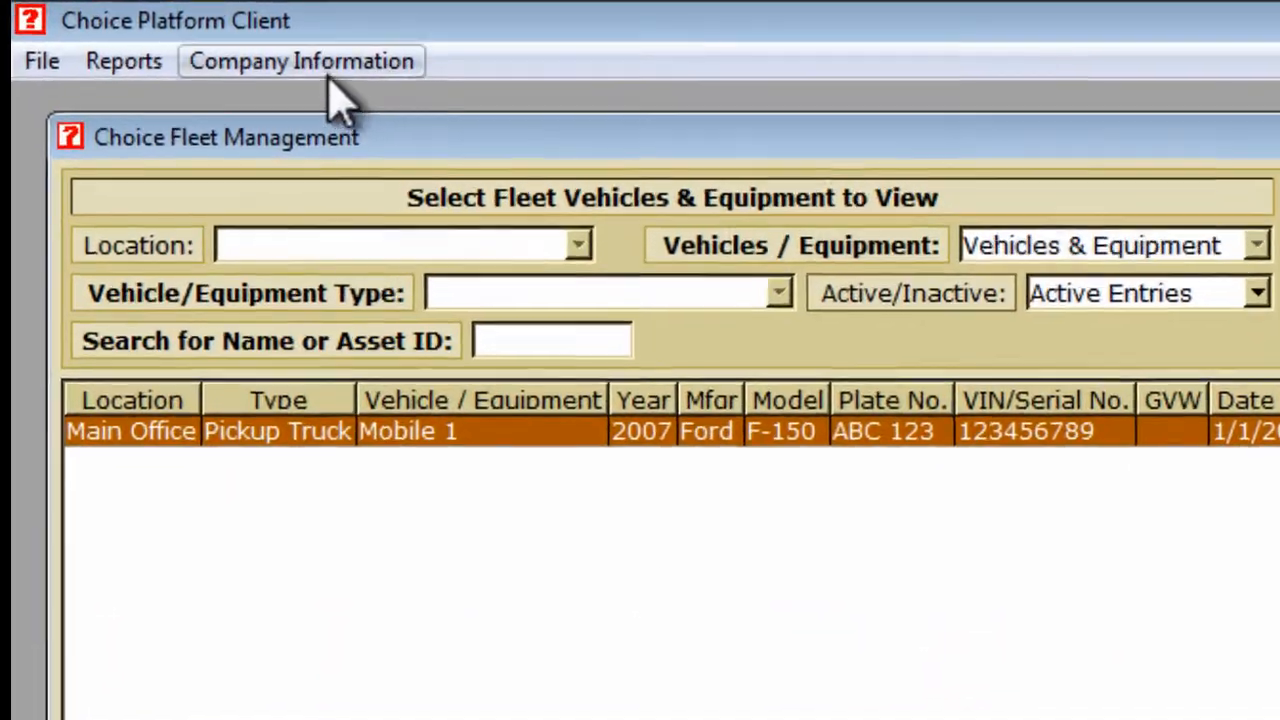
# Open the Maintenance Categories list from Company Information > Edit Lists.
pyautogui.click(302, 40)
pyautogui.moveTo(333, 102)
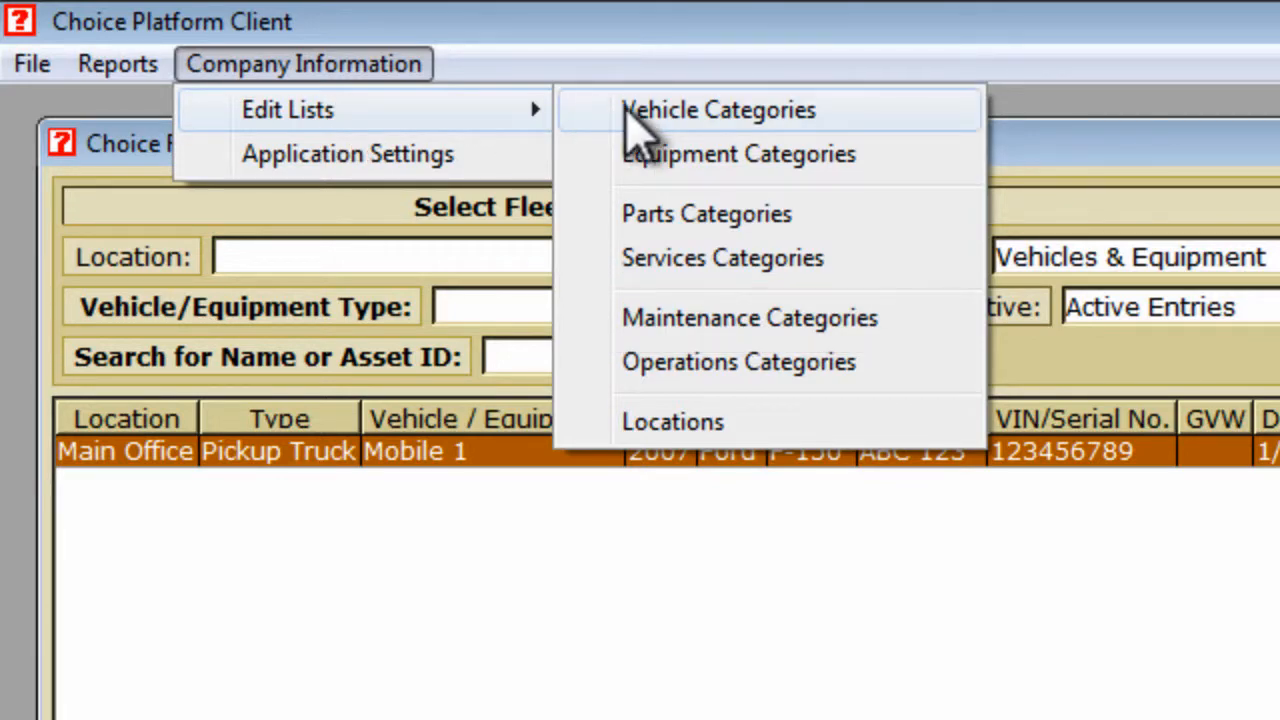
pyautogui.click(650, 322)
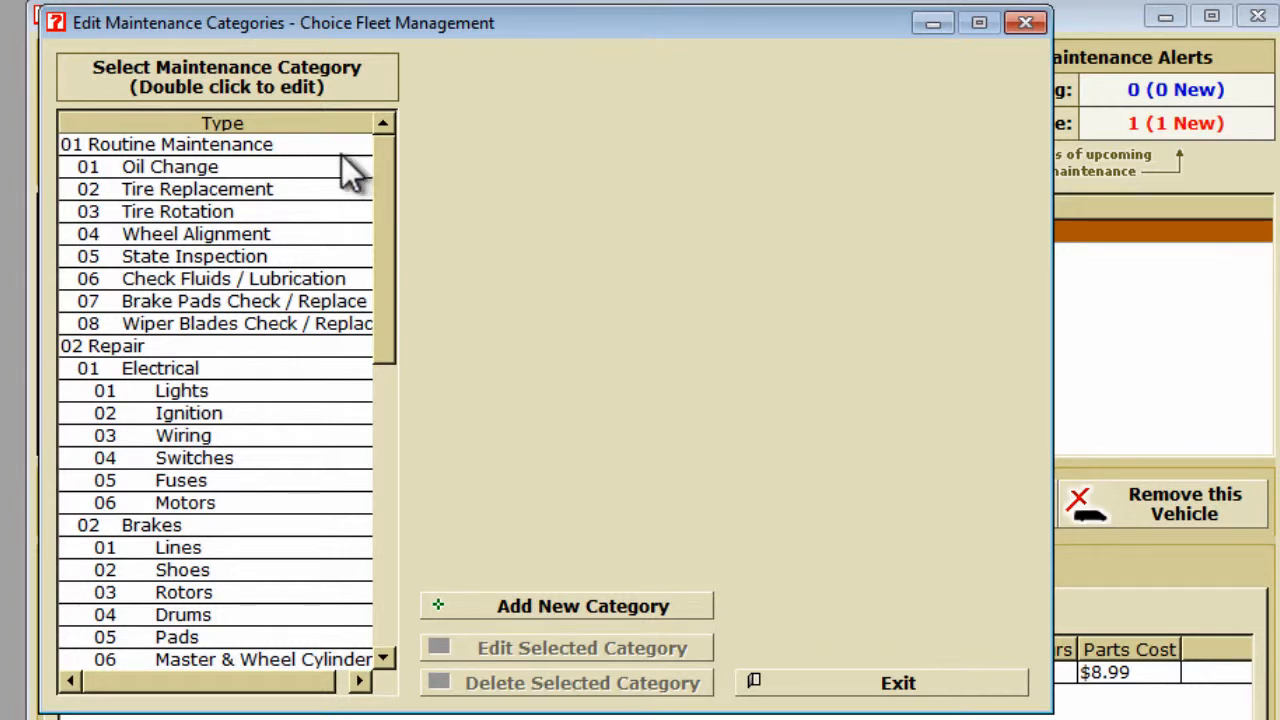
# Set Oil Change intervals to Car 4000 miles, clear Dump Truck's miles and days, and save.
pyautogui.click(206, 169)
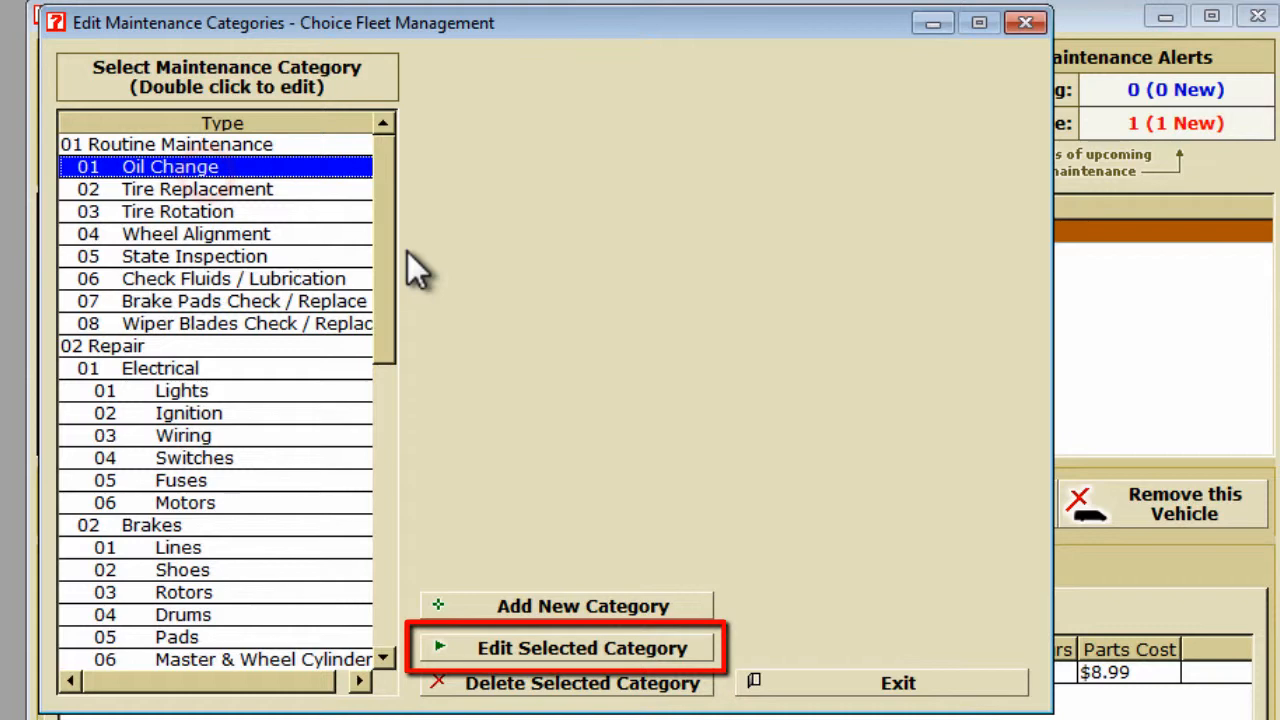
pyautogui.click(626, 662)
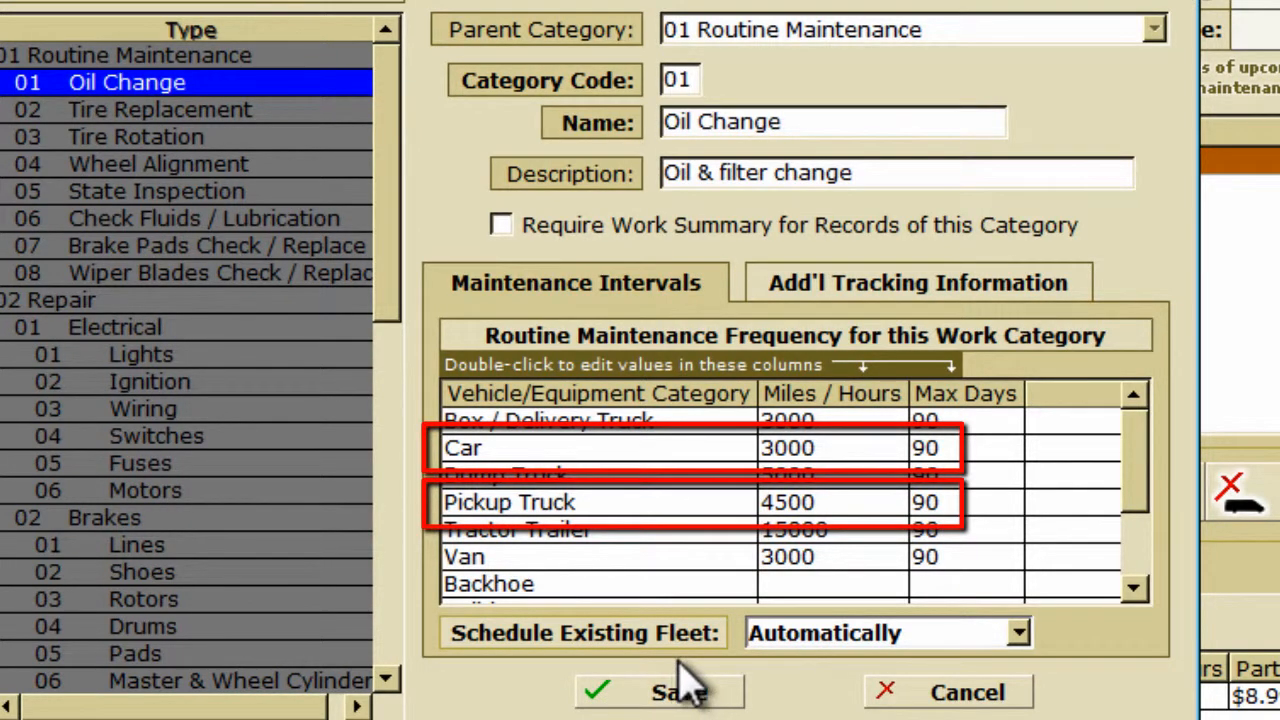
pyautogui.doubleClick(848, 450)
pyautogui.write('4000')
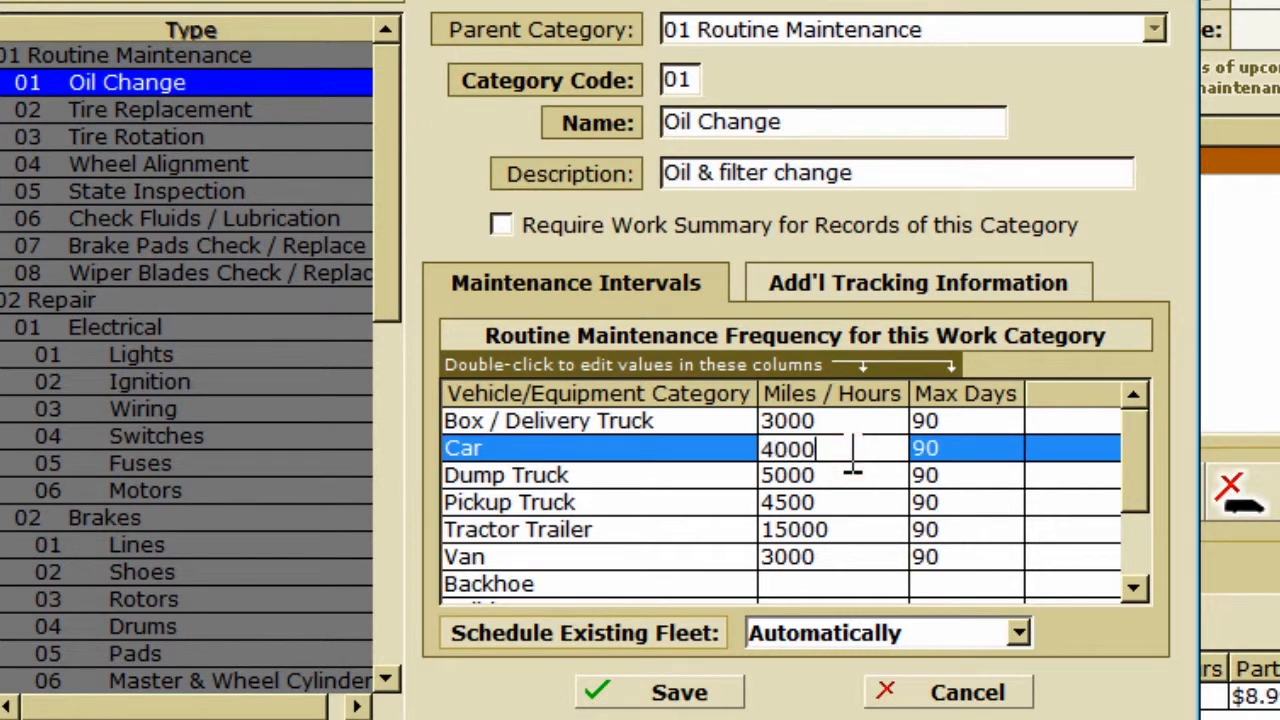
pyautogui.press('Return')
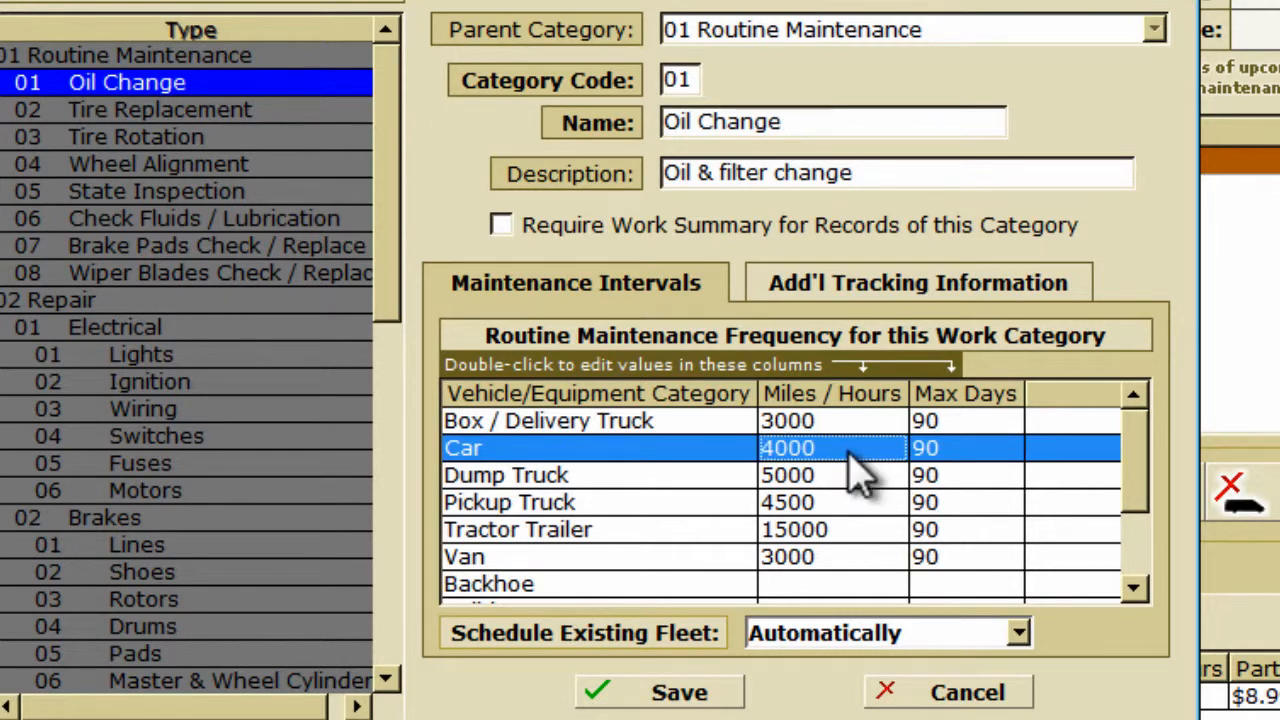
pyautogui.doubleClick(843, 478)
pyautogui.press('BackSpace')
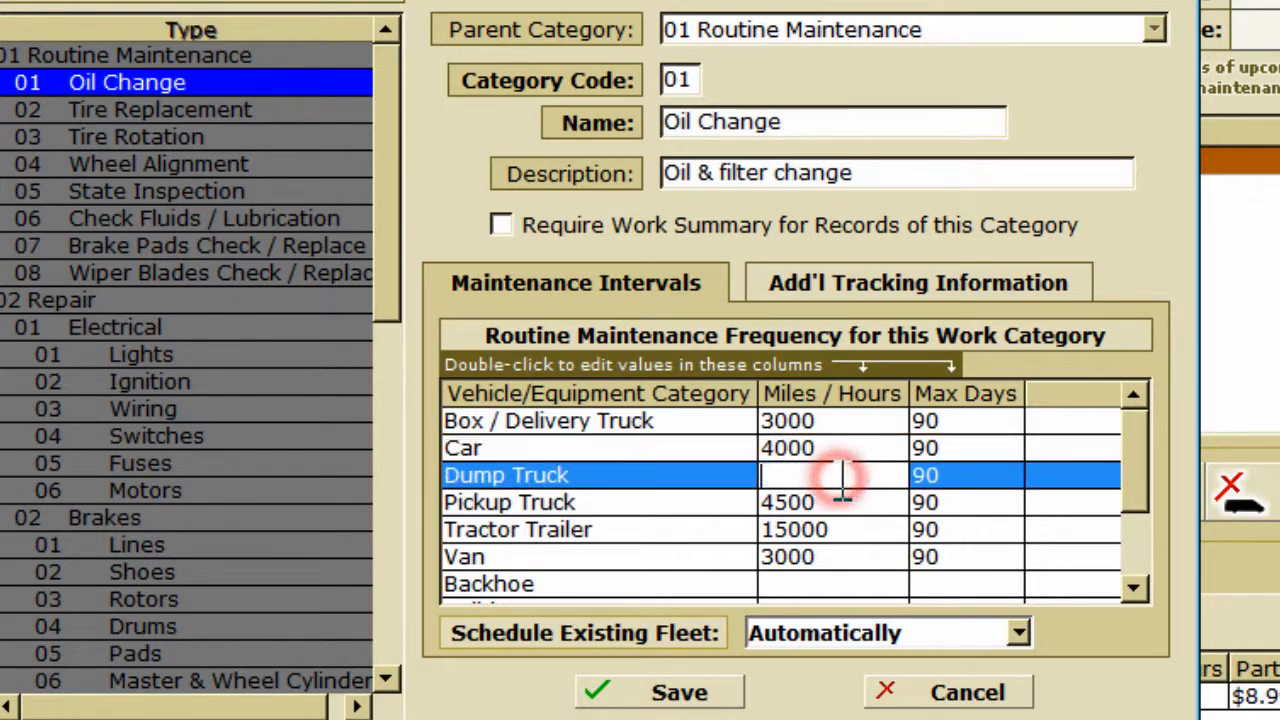
pyautogui.doubleClick(950, 477)
pyautogui.press('BackSpace')
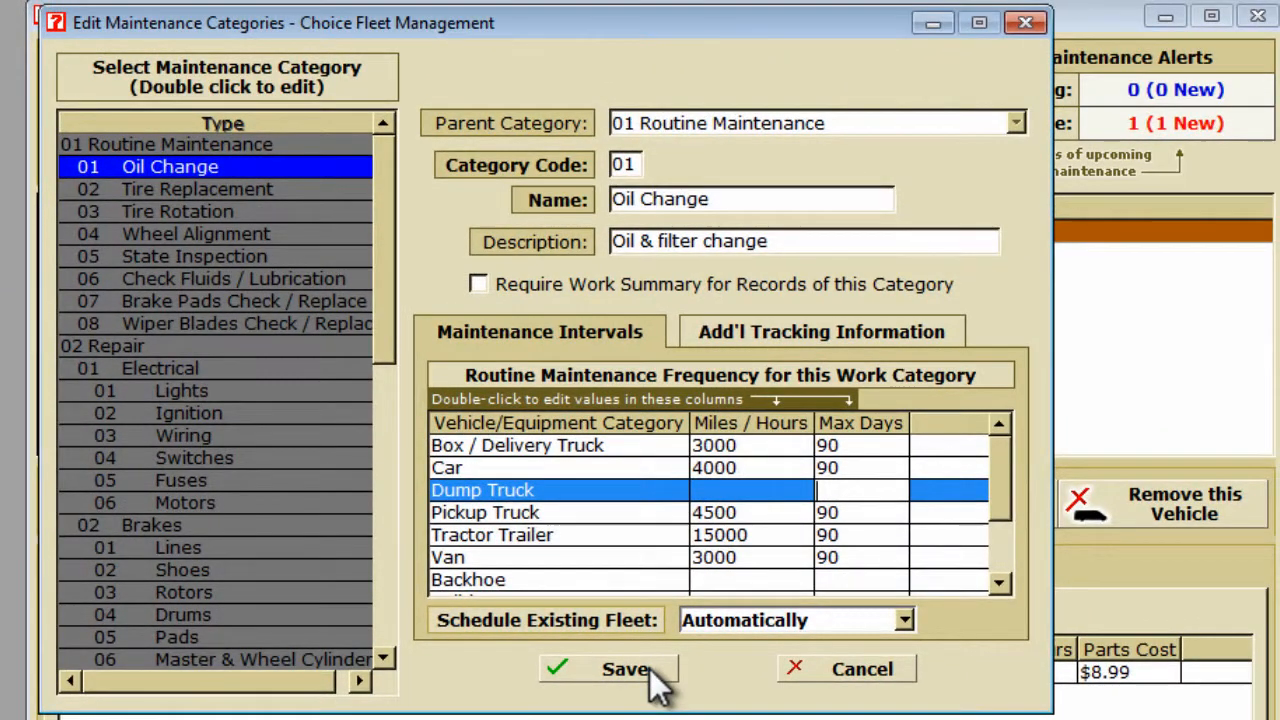
pyautogui.click(706, 698)
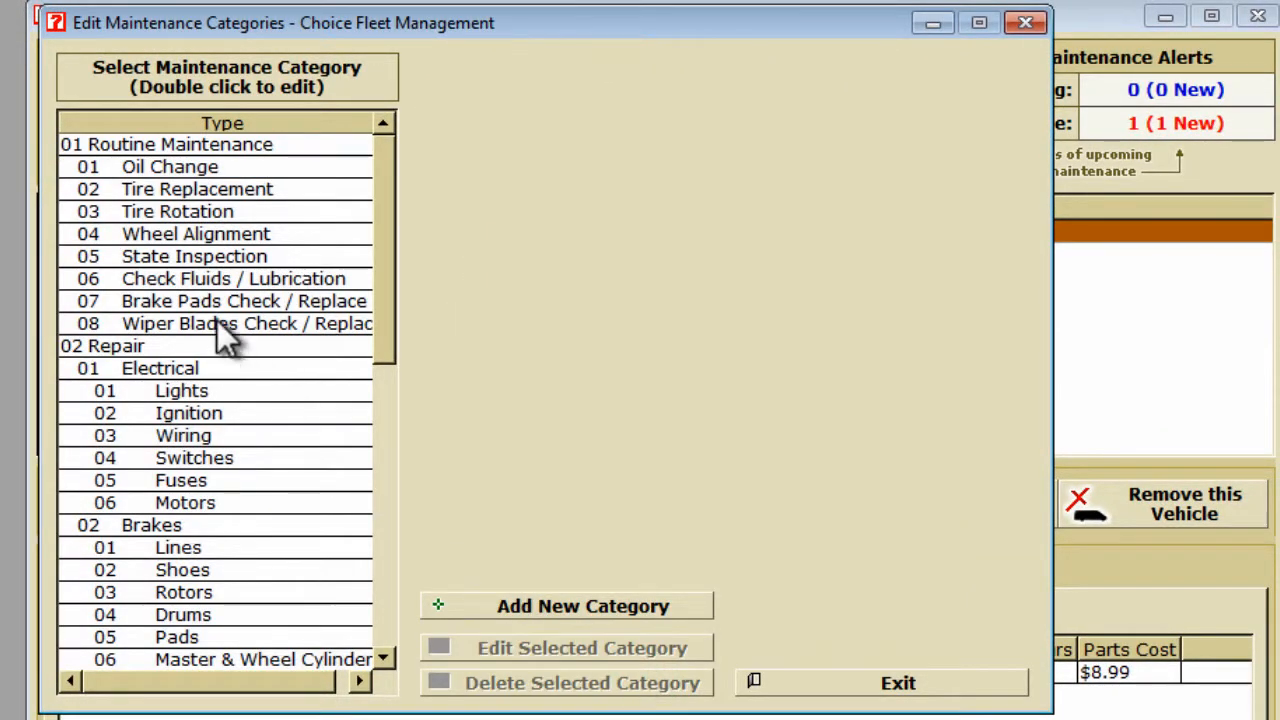
# Set State Inspection's Tractor Trailer max days to 180, save, and exit the categories window.
pyautogui.click(172, 261)
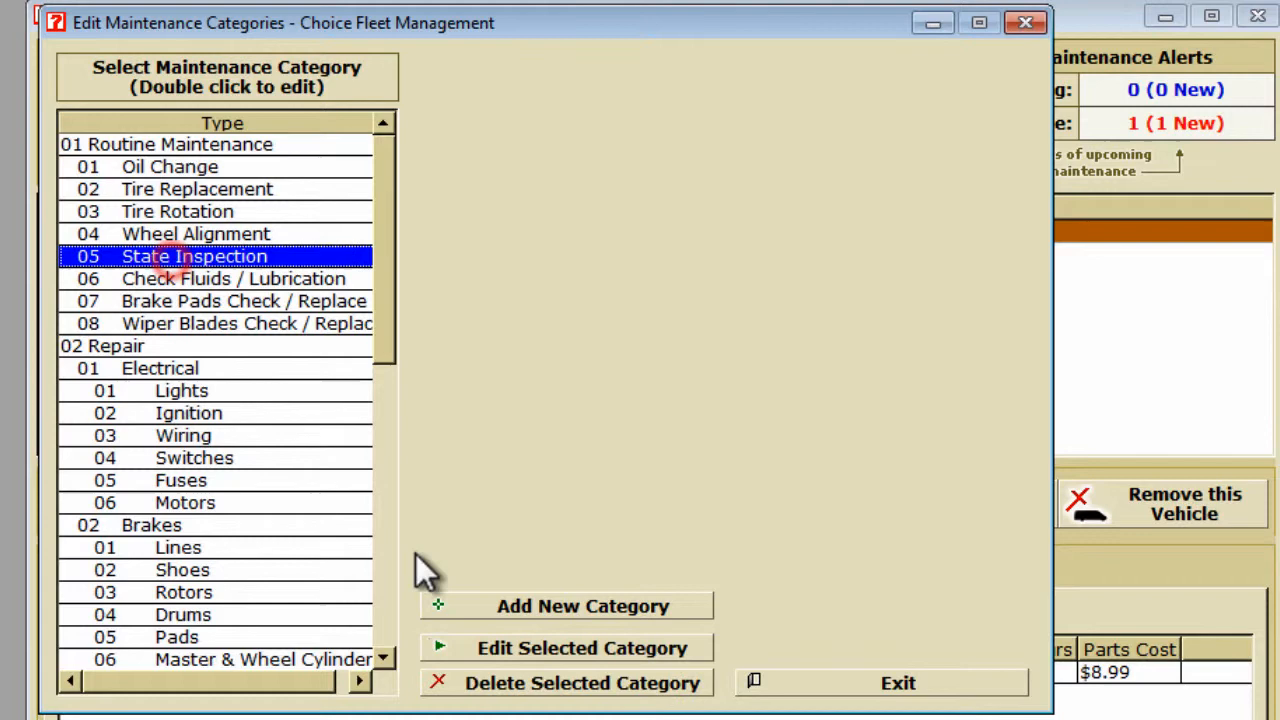
pyautogui.click(504, 645)
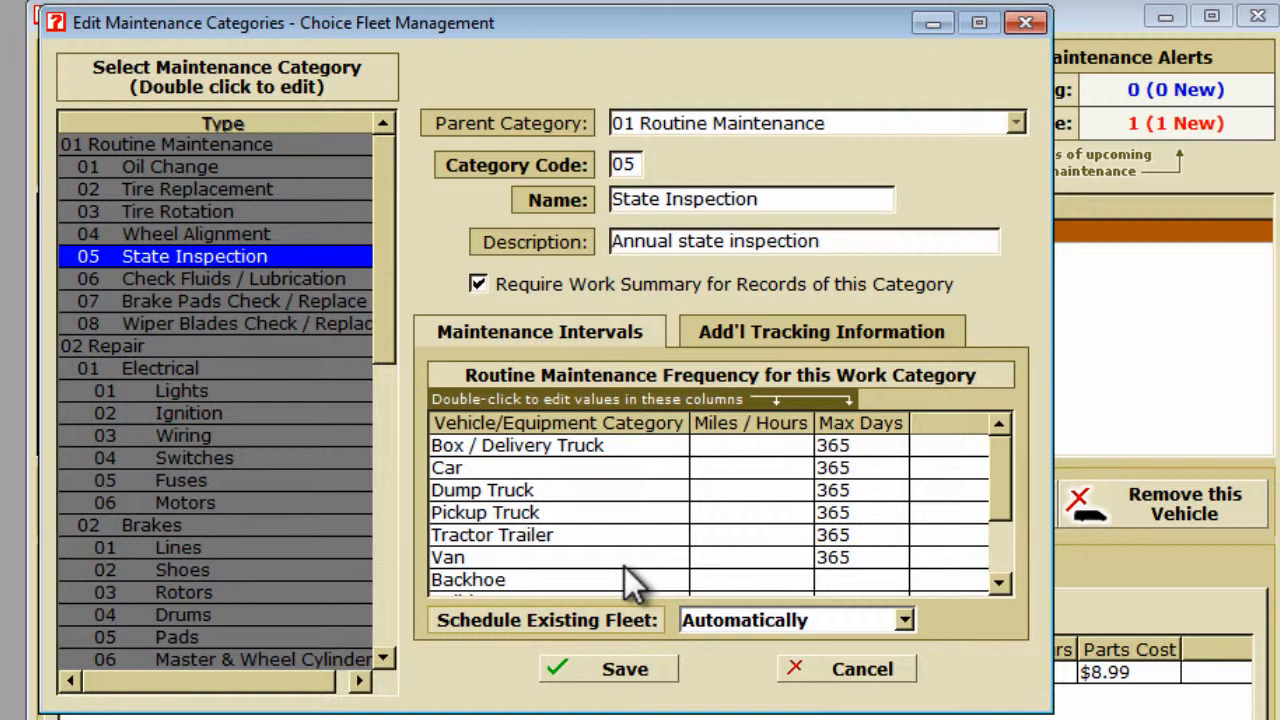
pyautogui.doubleClick(846, 535)
pyautogui.write('180')
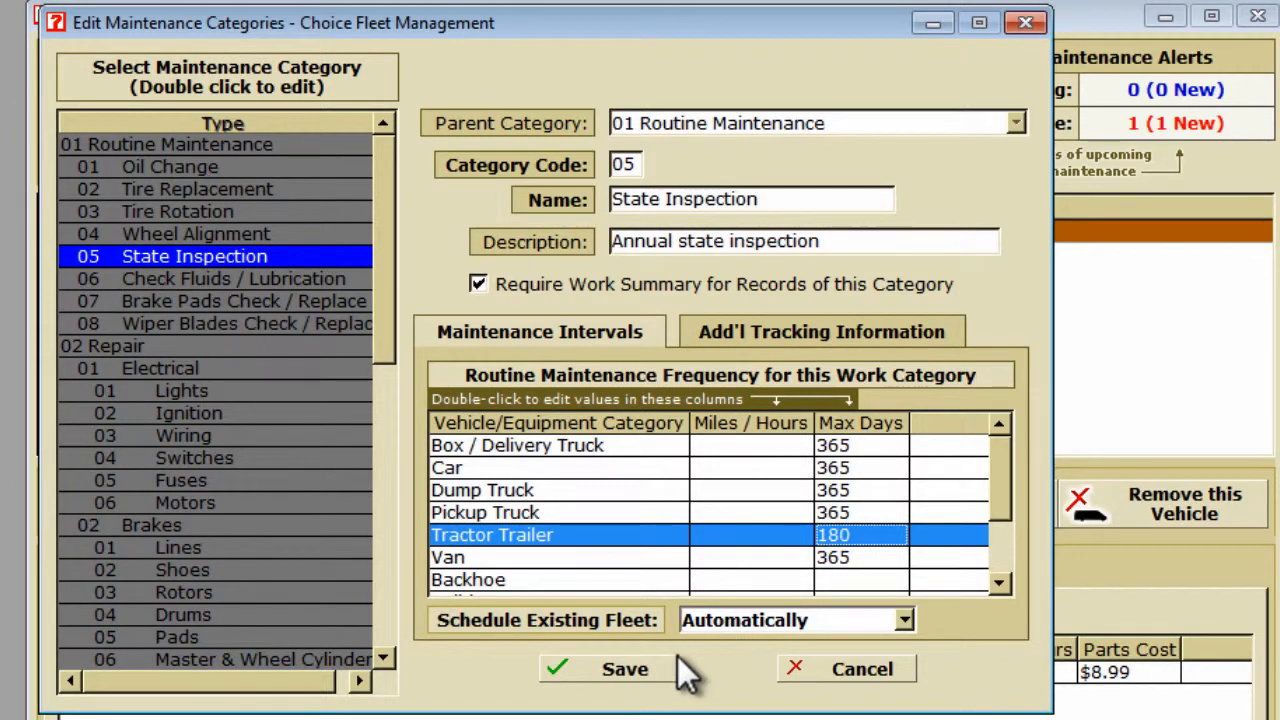
pyautogui.click(652, 668)
pyautogui.click(778, 684)
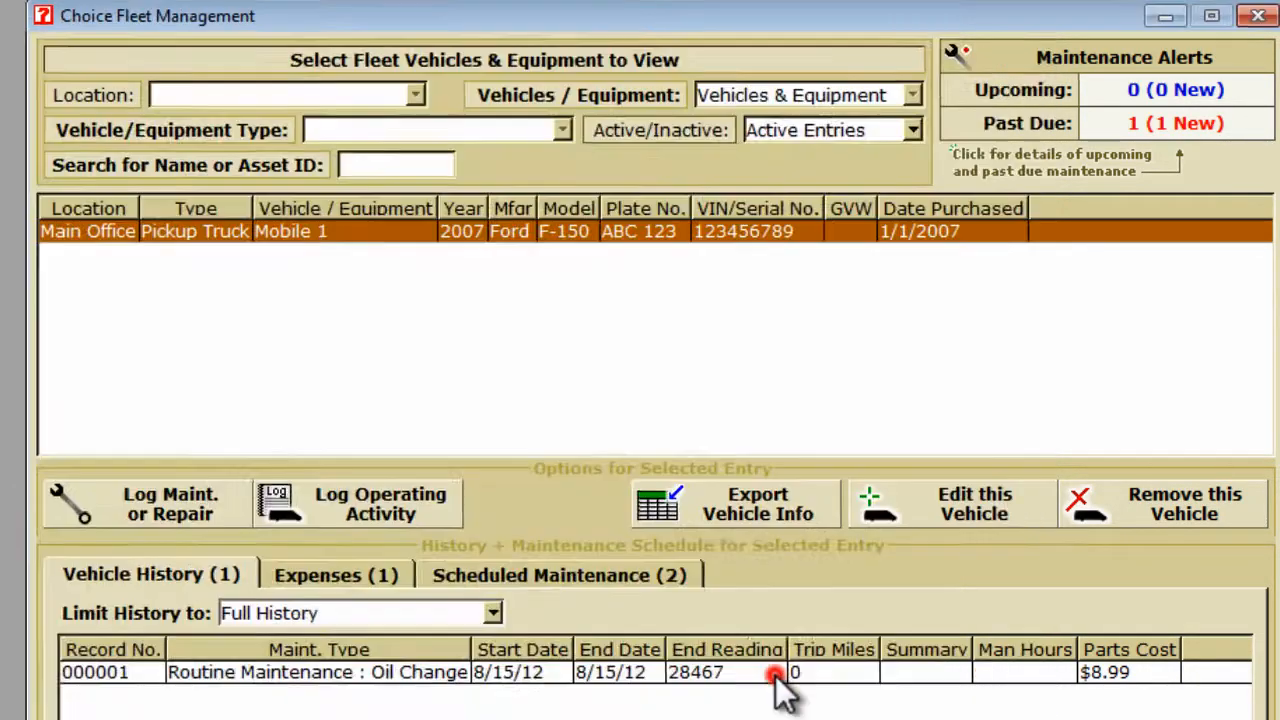